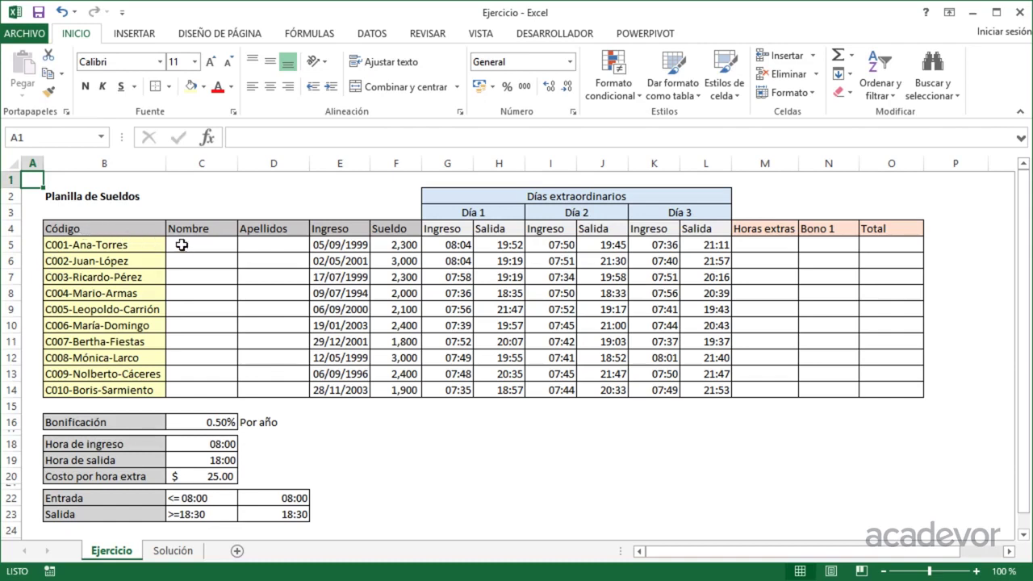
Review the payroll table's Código, Nombre, Apellidos, Ingreso, Sueldo, Días extraordinarios, Horas extras, Bono 1 and Total columns
{"action": "left_click_drag", "start_coordinate": [107, 244], "coordinate": [107, 376]}
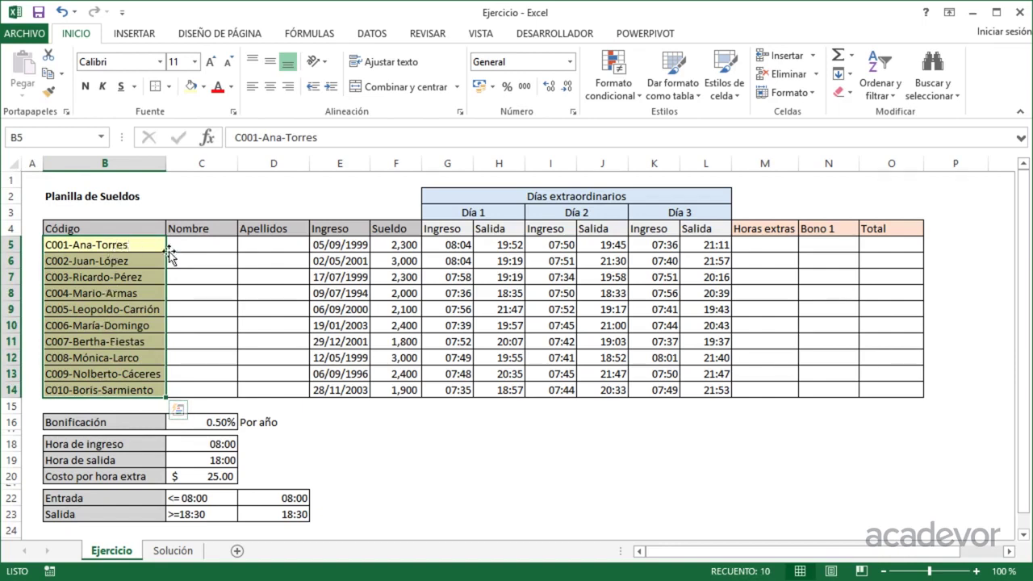
{"action": "left_click_drag", "start_coordinate": [201, 246], "coordinate": [201, 395]}
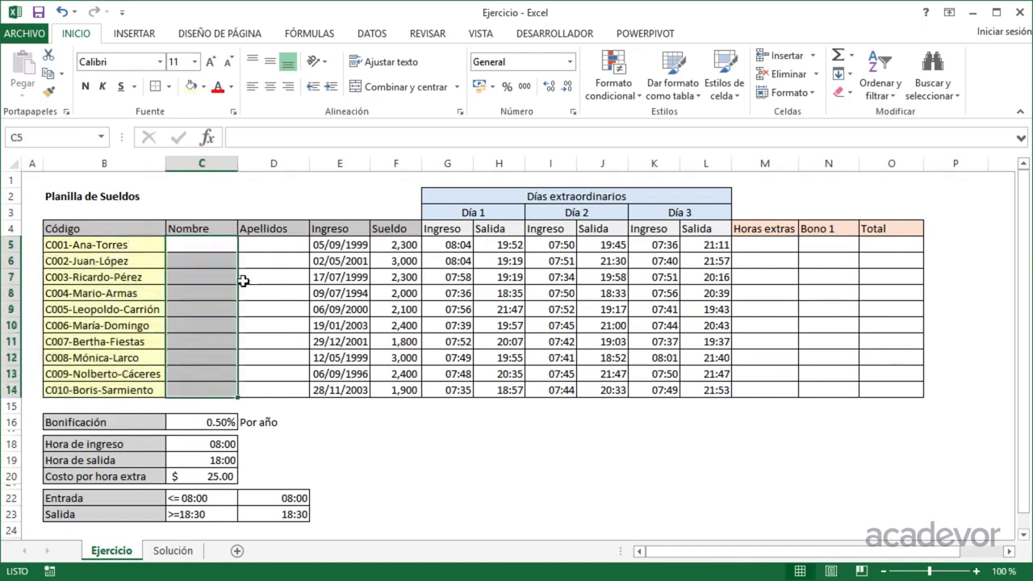
{"action": "left_click_drag", "start_coordinate": [256, 246], "coordinate": [263, 392]}
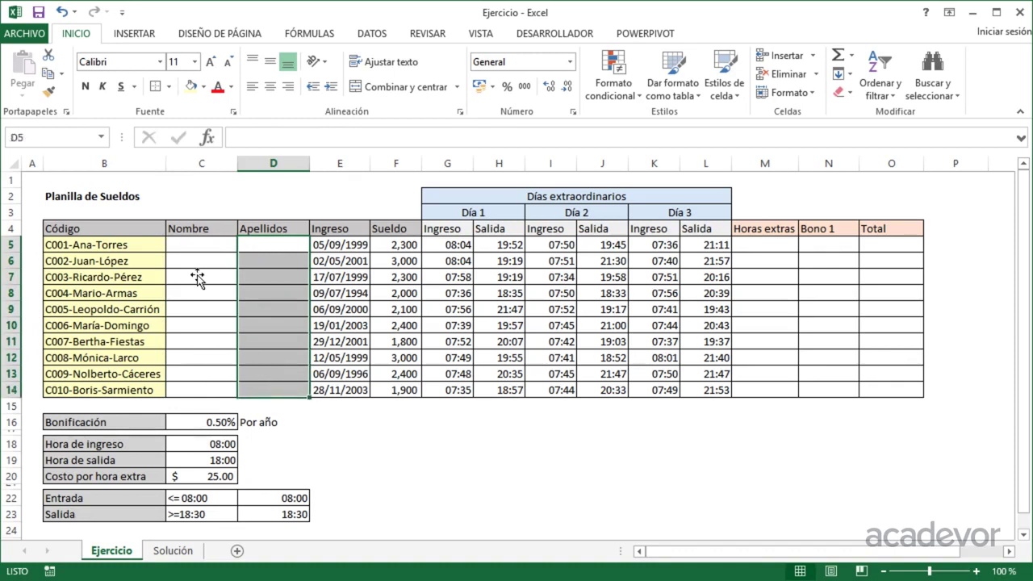
{"action": "left_click_drag", "start_coordinate": [192, 246], "coordinate": [198, 388]}
{"action": "left_click", "coordinate": [190, 243]}
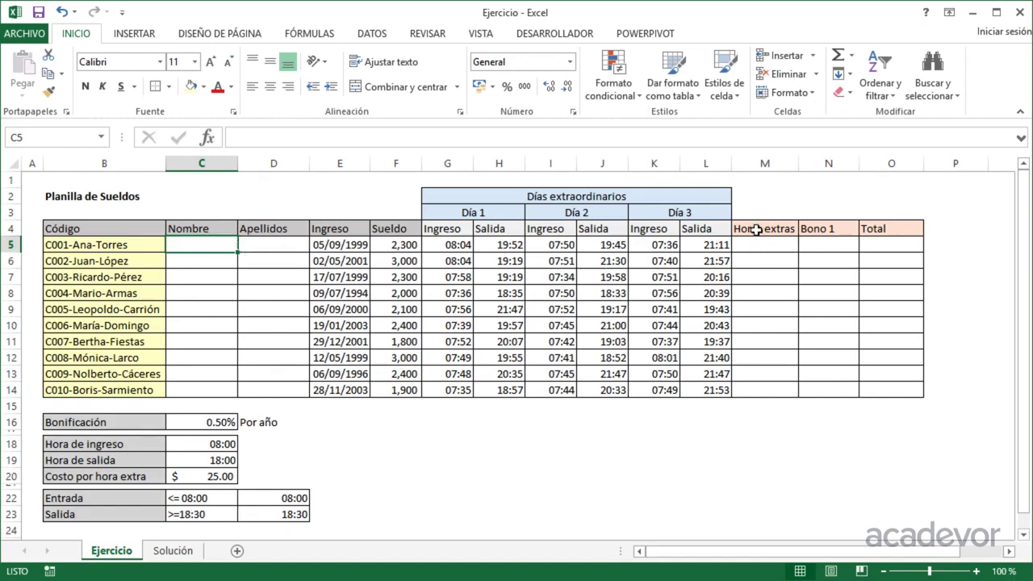
{"action": "left_click_drag", "start_coordinate": [763, 244], "coordinate": [767, 388]}
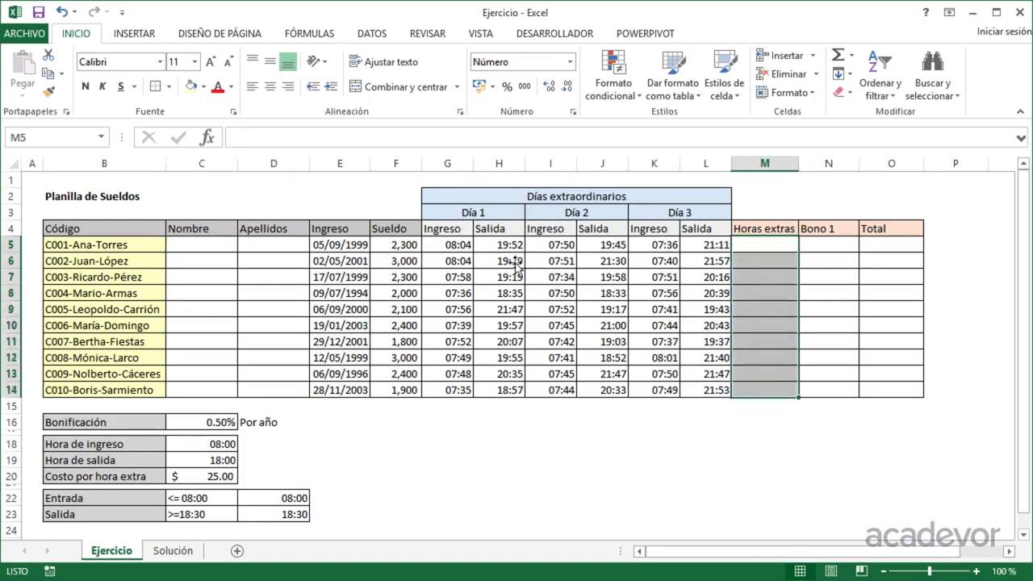
{"action": "left_click_drag", "start_coordinate": [450, 242], "coordinate": [465, 389]}
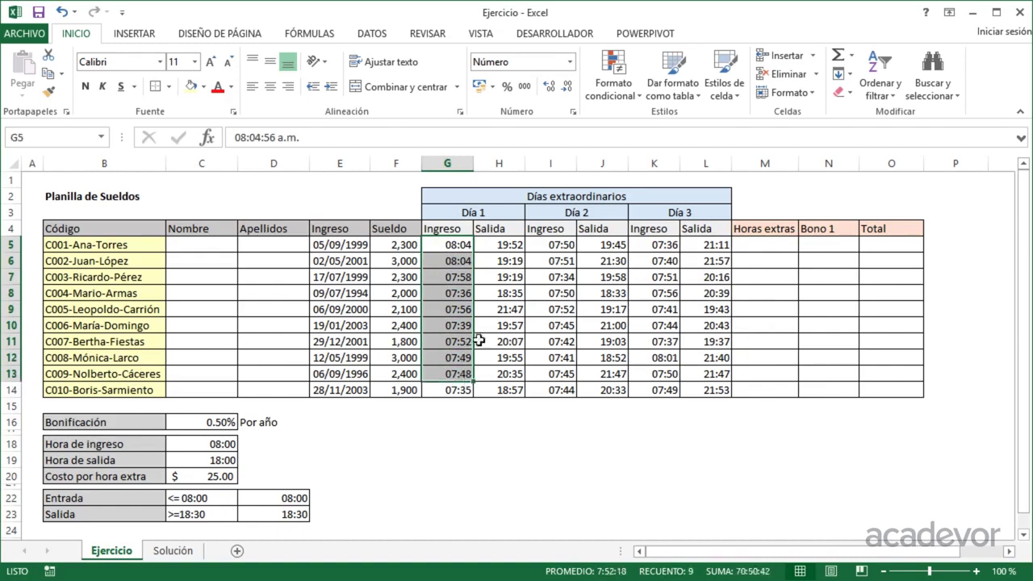
{"action": "left_click_drag", "start_coordinate": [500, 242], "coordinate": [499, 386]}
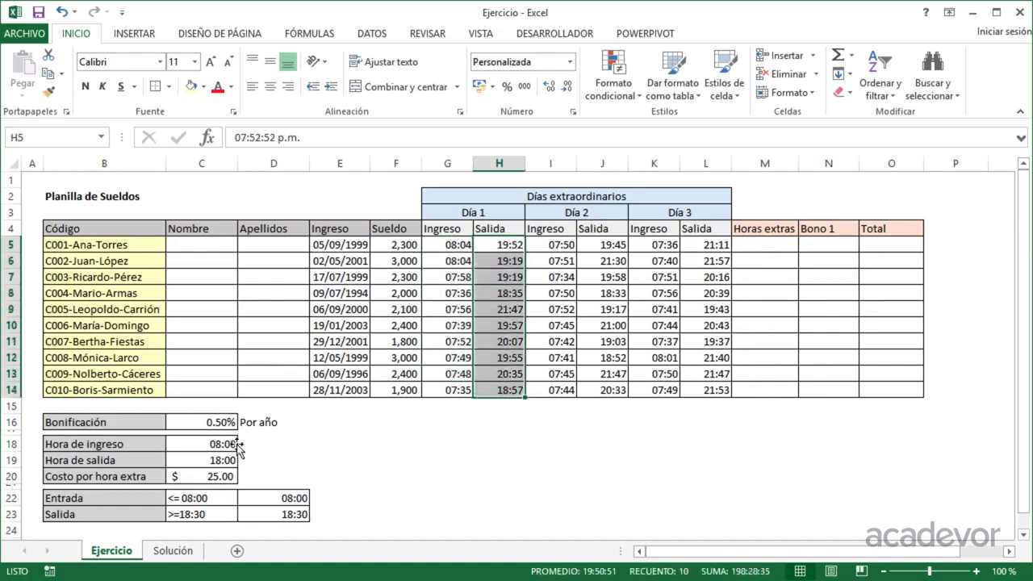
{"action": "left_click_drag", "start_coordinate": [751, 242], "coordinate": [763, 392]}
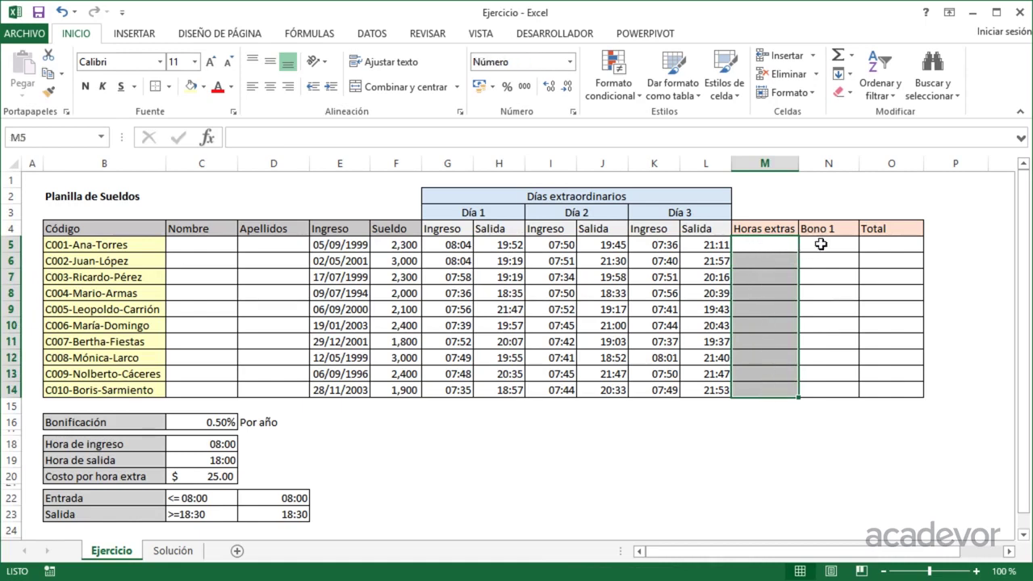
{"action": "left_click_drag", "start_coordinate": [821, 244], "coordinate": [825, 392]}
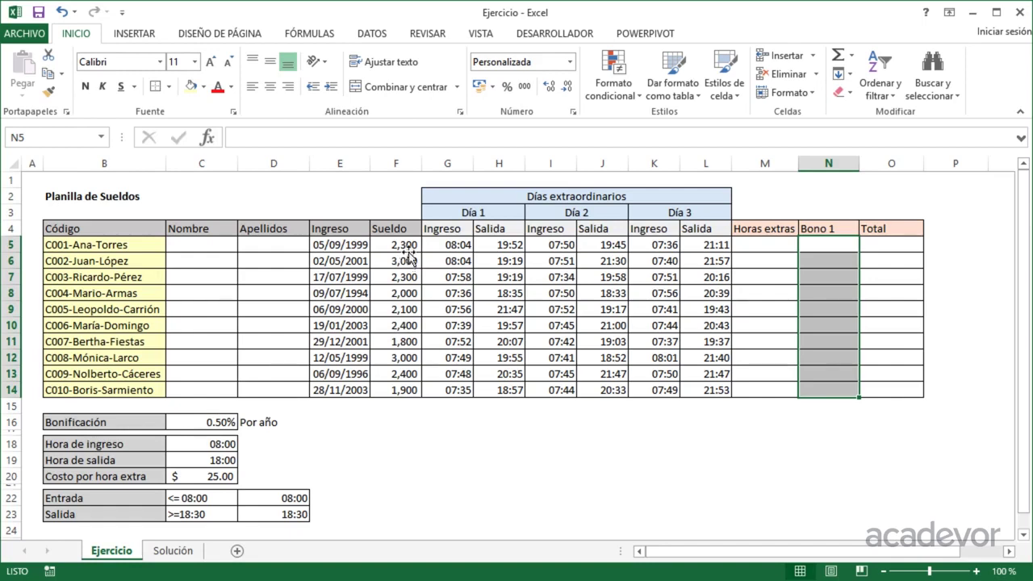
{"action": "left_click", "coordinate": [886, 247]}
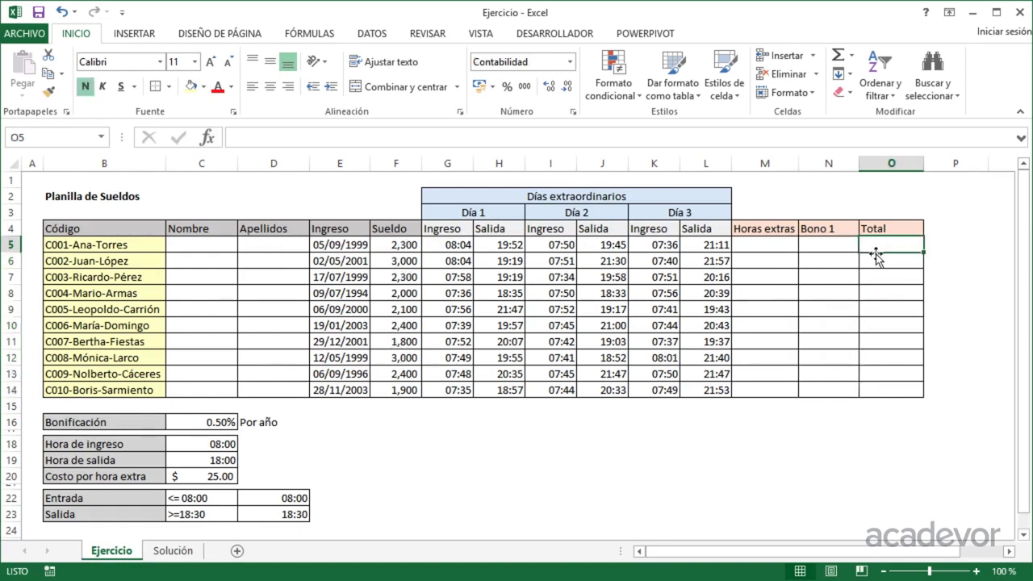
{"action": "left_click_drag", "start_coordinate": [877, 247], "coordinate": [885, 393]}
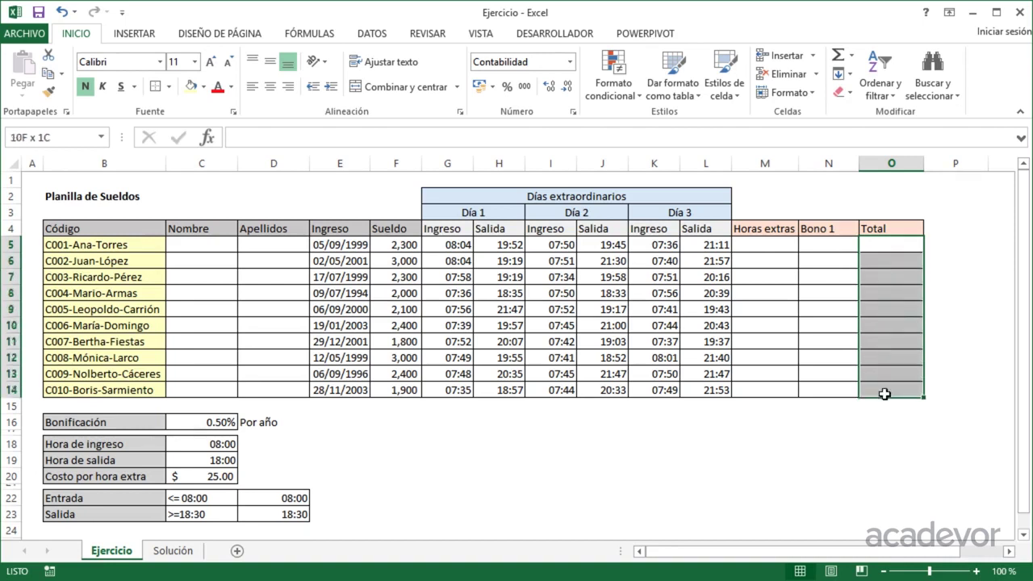
{"action": "left_click", "coordinate": [789, 323]}
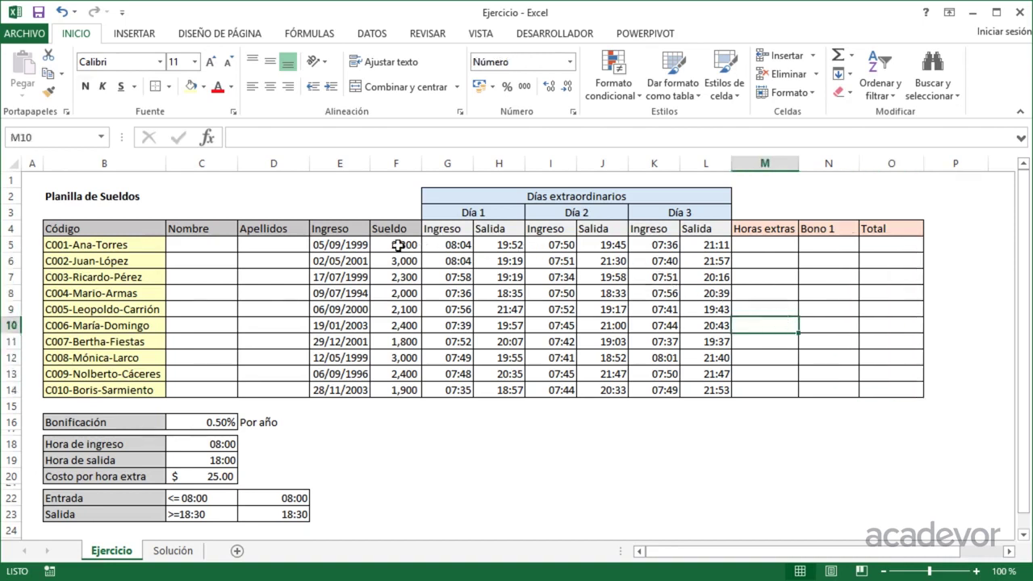
{"action": "left_click_drag", "start_coordinate": [398, 246], "coordinate": [699, 390]}
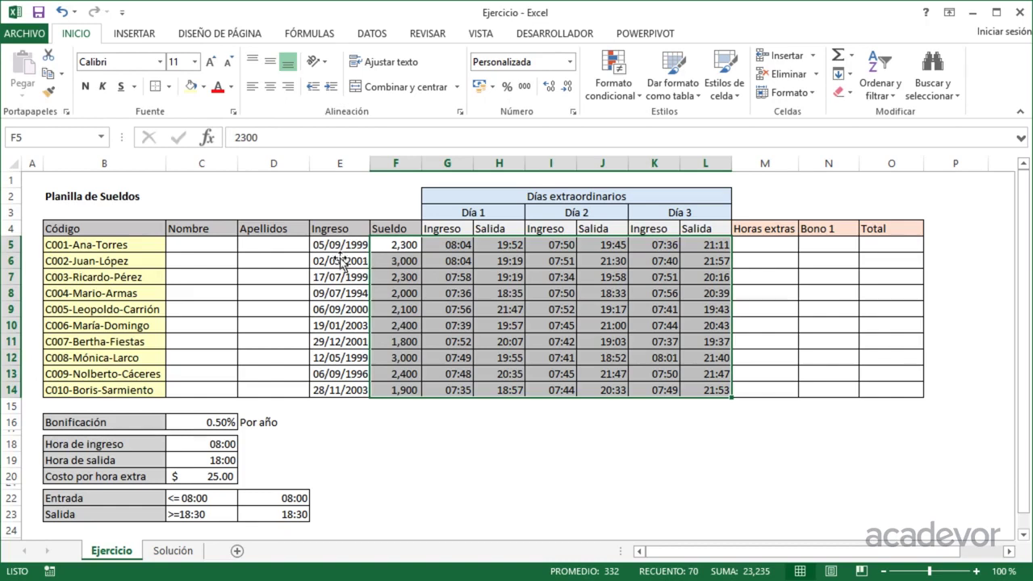
{"action": "left_click_drag", "start_coordinate": [339, 251], "coordinate": [345, 393]}
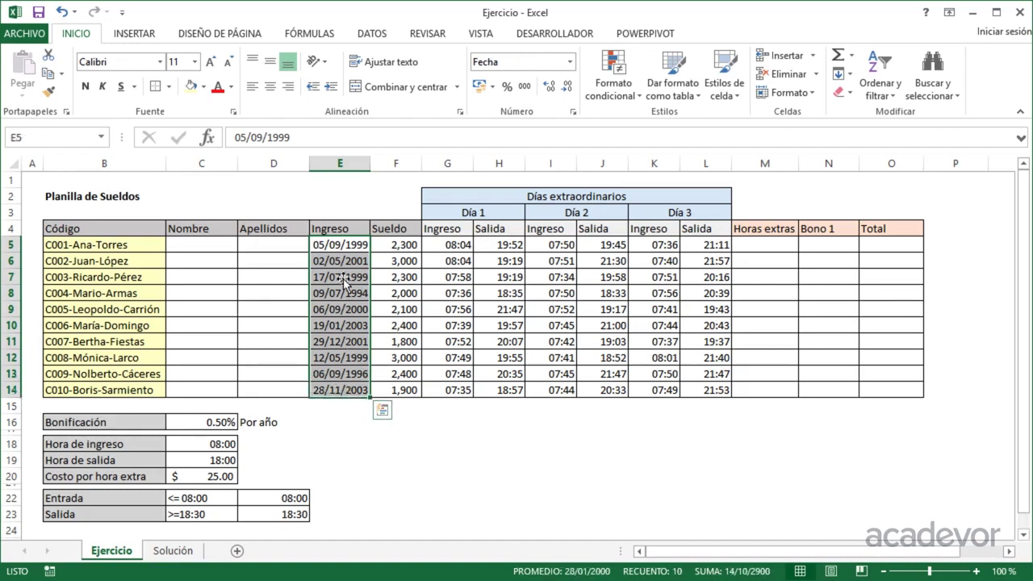
{"action": "left_click", "coordinate": [215, 245]}
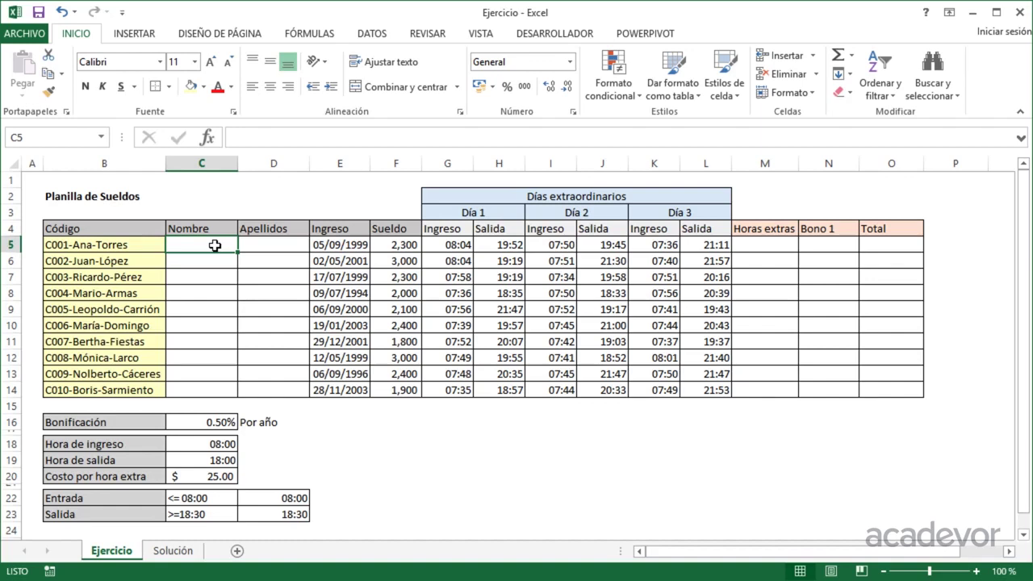
{"action": "type", "text": "Ana"}
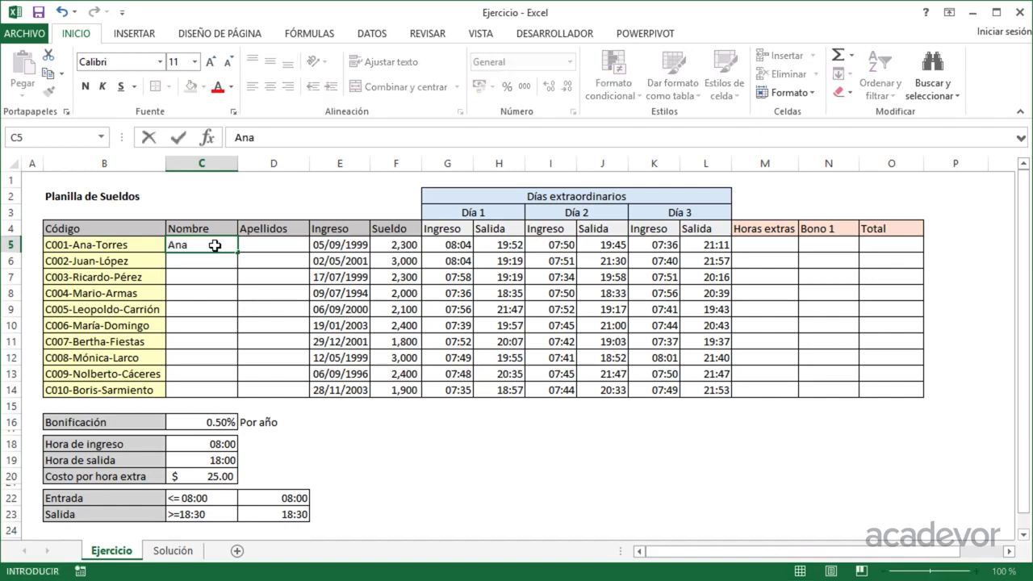
{"action": "key", "text": "Return"}
{"action": "type", "text": "Juan"}
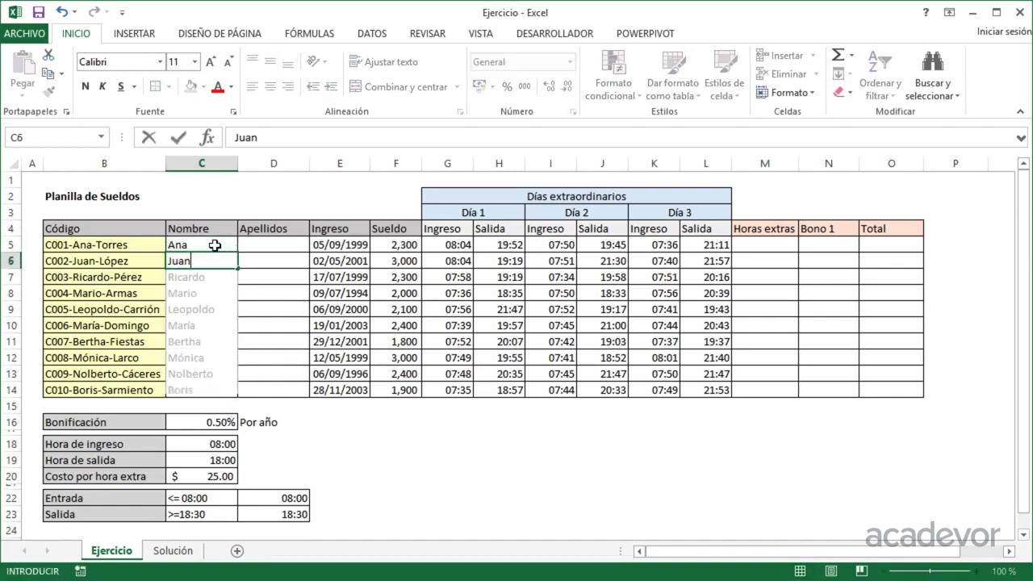
{"action": "key", "text": "BackSpace"}
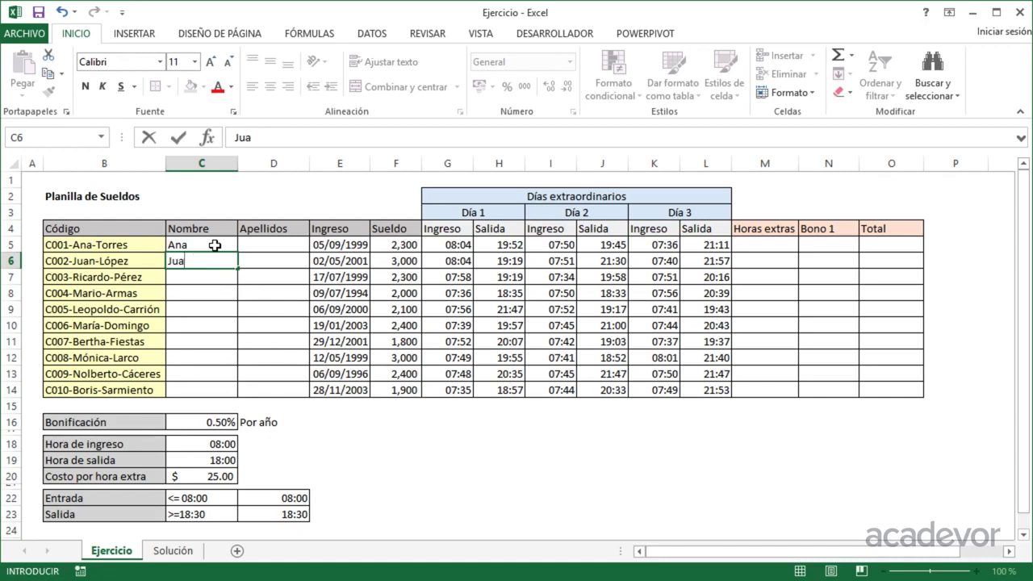
{"action": "type", "text": "n"}
{"action": "key", "text": "Escape"}
{"action": "key", "text": "Right"}
{"action": "key", "text": "Up"}
{"action": "key", "text": "shift+Down"}
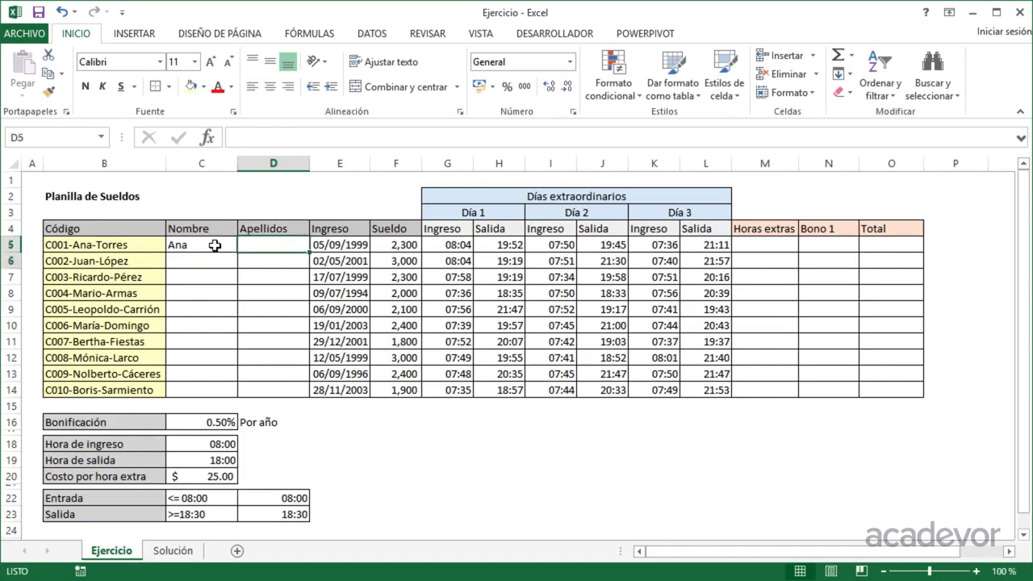
{"action": "key", "text": "ctrl+c"}
{"action": "key", "text": "Left"}
{"action": "key", "text": "Return"}
{"action": "key", "text": "Down"}
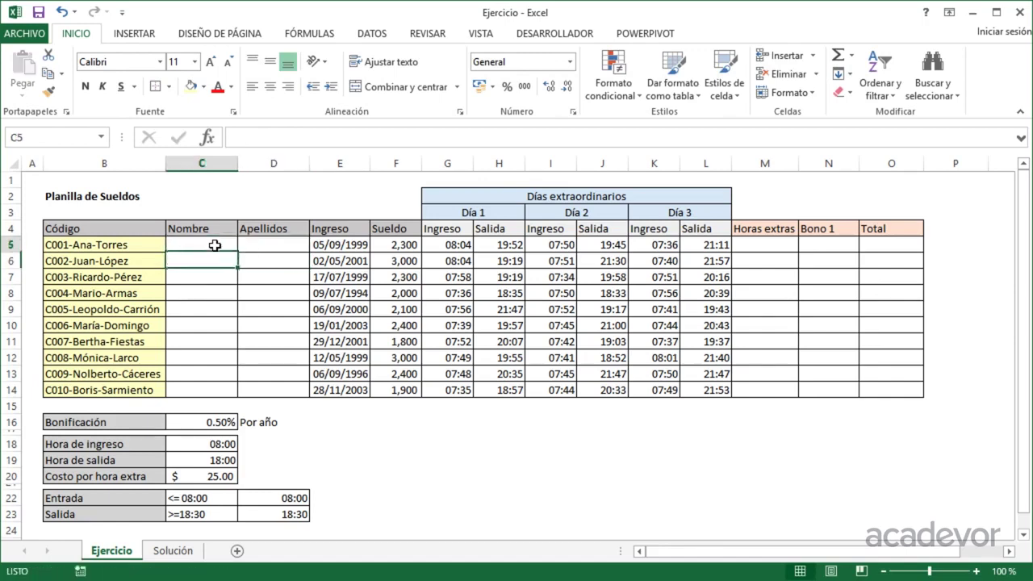
Enter the first two employees' first names in C5 and C6, and accept the Flash Fill suggestions for the rest of Nombre
{"action": "key", "text": "Up"}
{"action": "type", "text": "Ana"}
{"action": "key", "text": "Return"}
{"action": "type", "text": "Juan"}
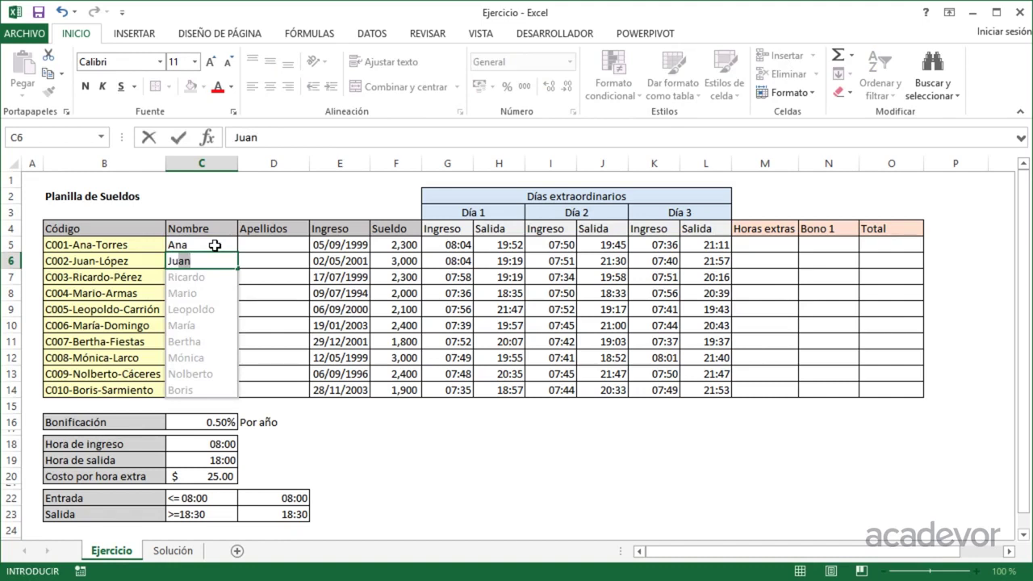
{"action": "key", "text": "Return"}
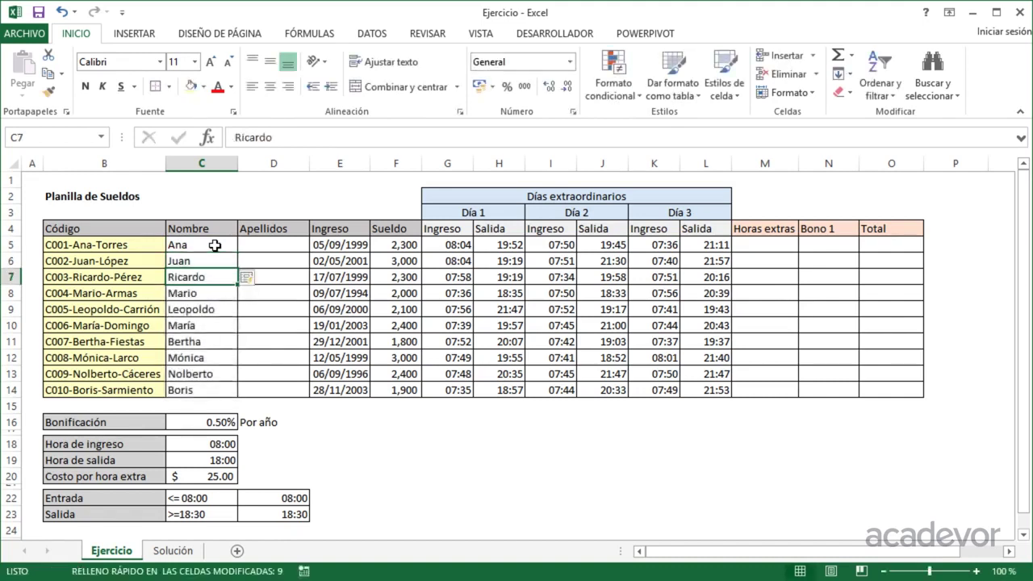
Enter the first two employees' surnames in D5 and D6, and accept the Flash Fill suggestions for the rest of Apellidos
{"action": "key", "text": "Up"}
{"action": "key", "text": "Up"}
{"action": "key", "text": "Right"}
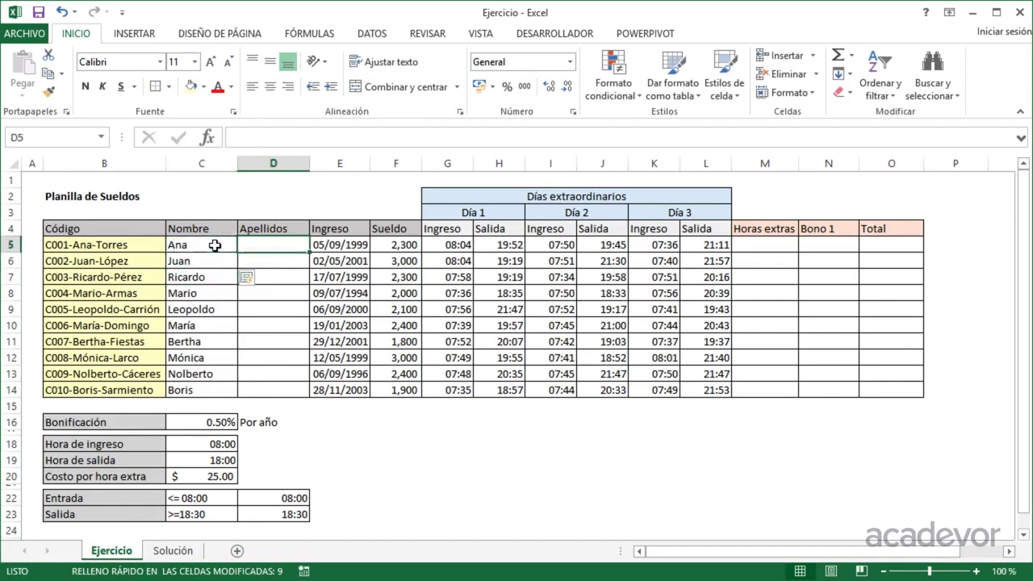
{"action": "type", "text": "Torres"}
{"action": "key", "text": "Return"}
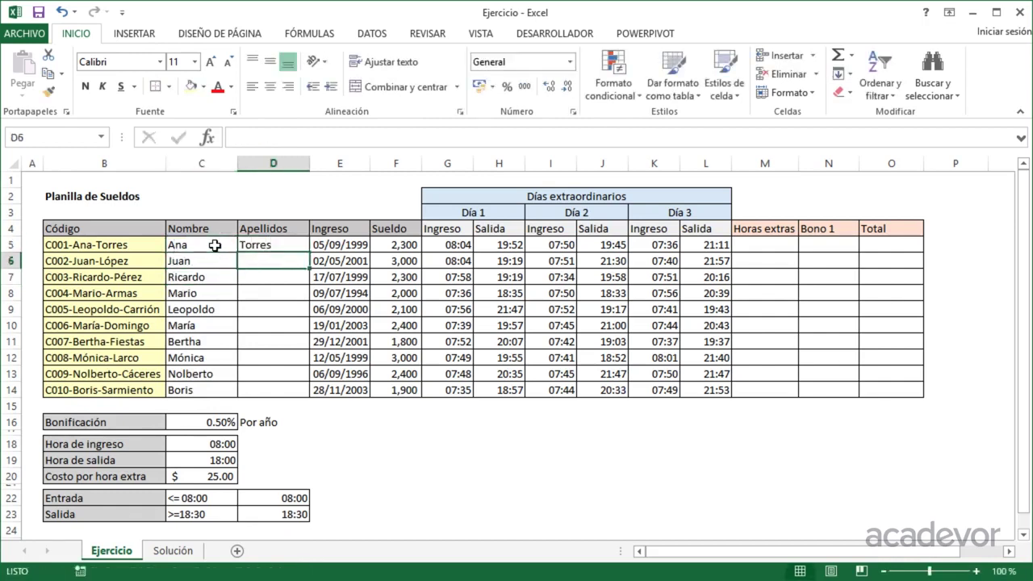
{"action": "type", "text": "López"}
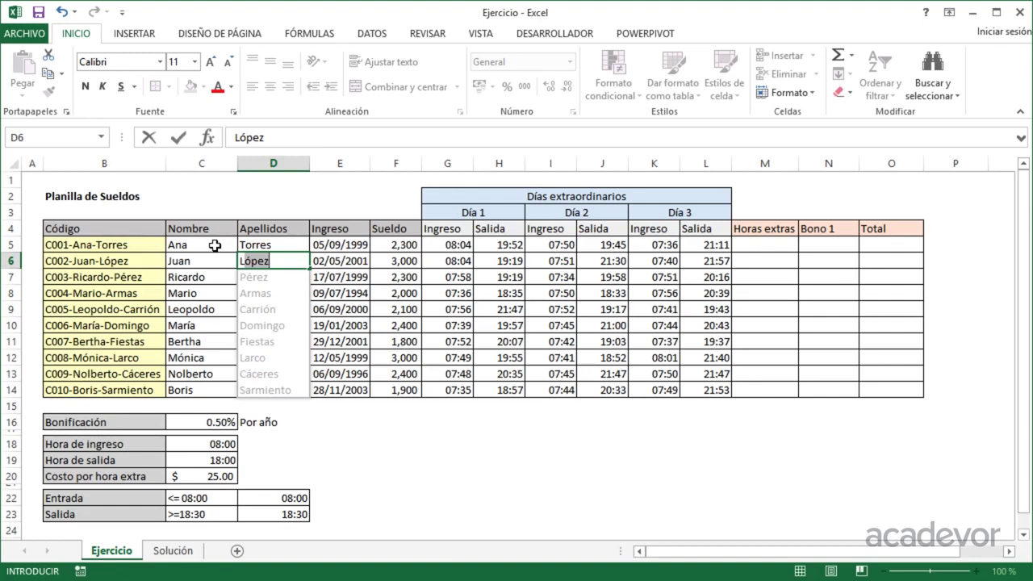
{"action": "key", "text": "Return"}
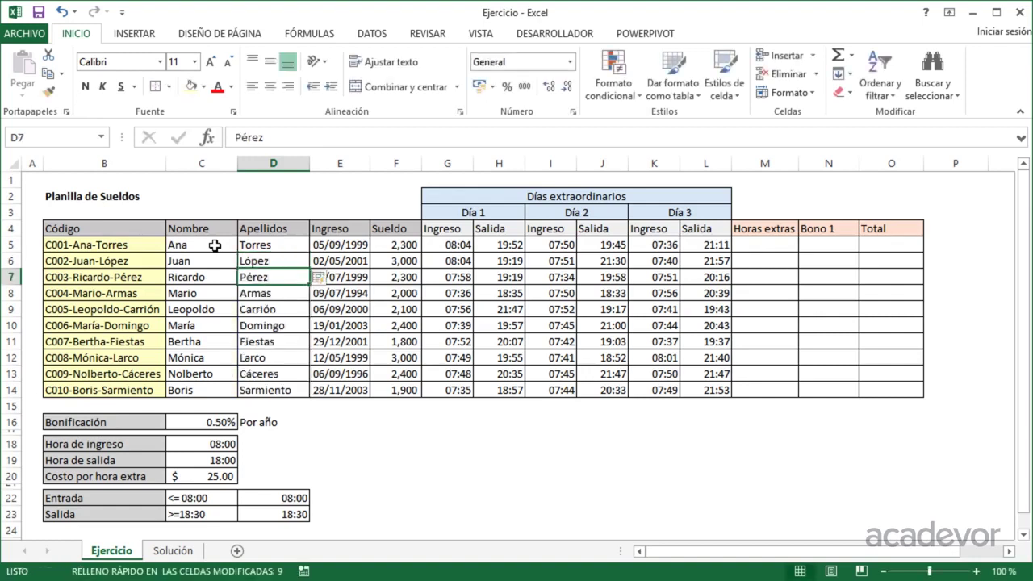
Clear the Nombre and Apellidos entries in C5:D14
{"action": "key", "text": "Up"}
{"action": "key", "text": "Left"}
{"action": "key", "text": "Up"}
{"action": "key", "text": "shift+Right"}
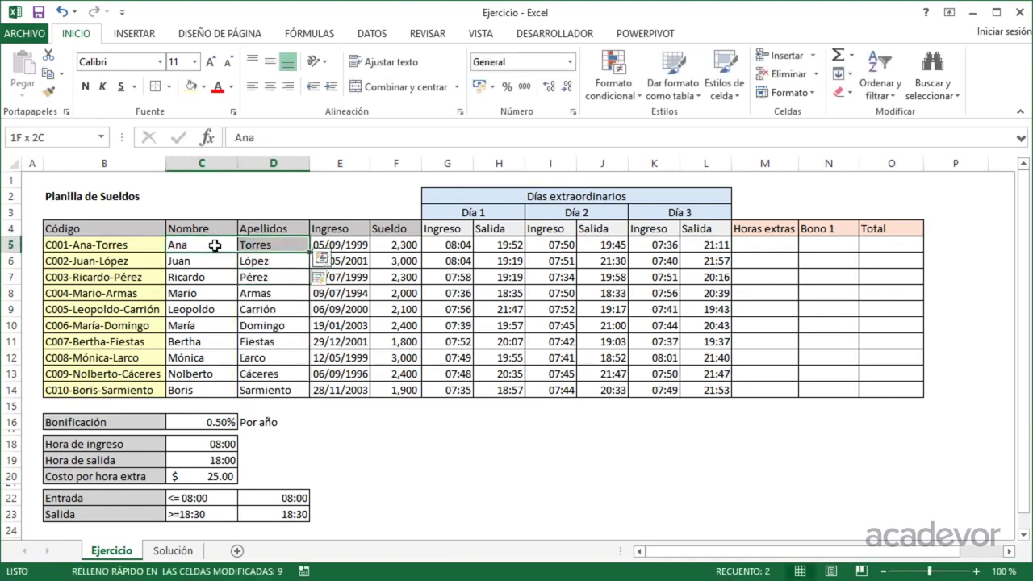
{"action": "key", "text": "shift+Down"}
{"action": "key", "text": "shift+Down"}
{"action": "key", "text": "shift+Down"}
{"action": "key", "text": "shift+Down"}
{"action": "key", "text": "shift+Down"}
{"action": "key", "text": "shift+Down"}
{"action": "key", "text": "shift+Down"}
{"action": "key", "text": "shift+Down"}
{"action": "key", "text": "shift+Down"}
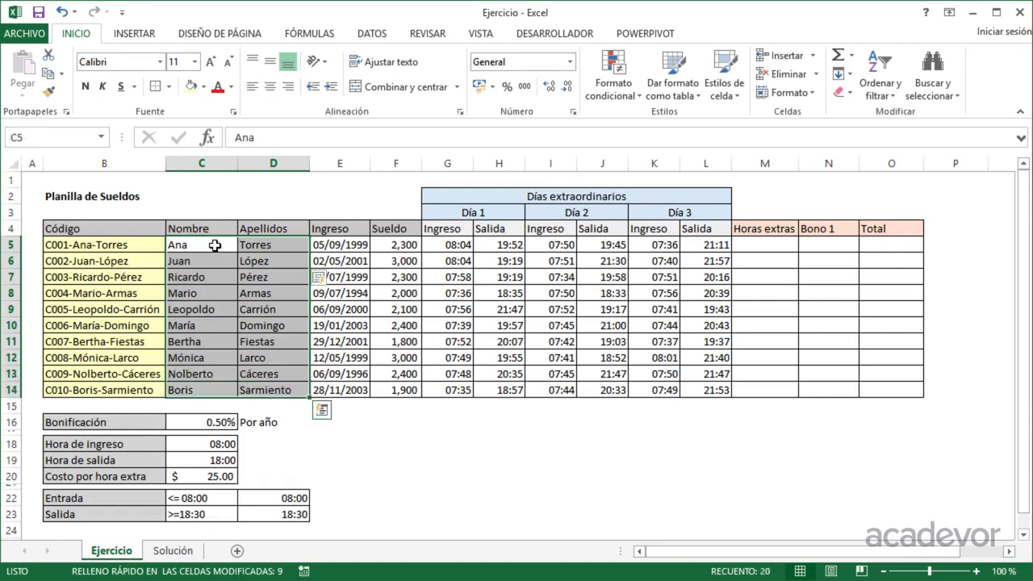
{"action": "key", "text": "Delete"}
{"action": "key", "text": "Left"}
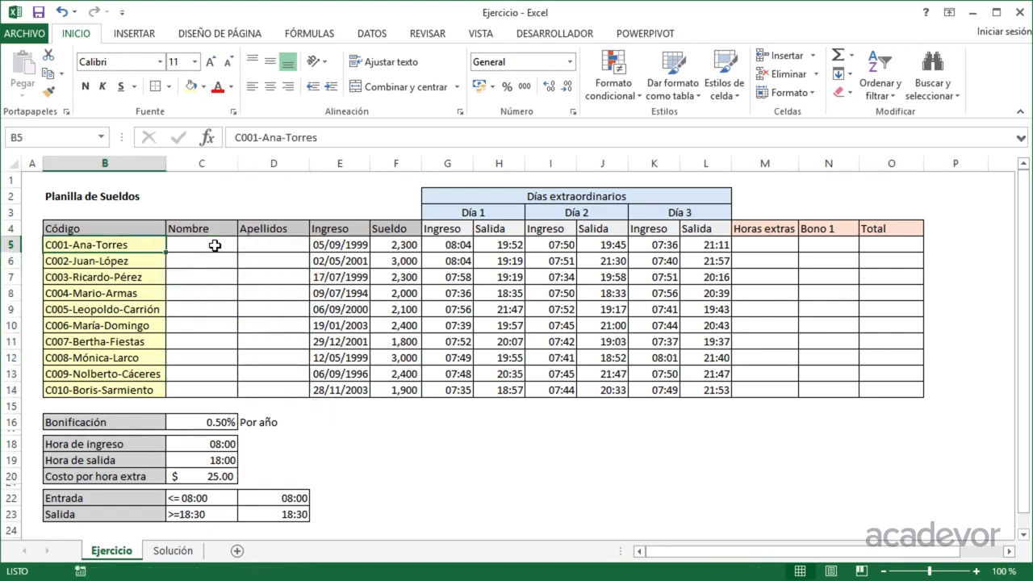
{"action": "key", "text": "Right"}
{"action": "key", "text": "Left"}
{"action": "key", "text": "Right"}
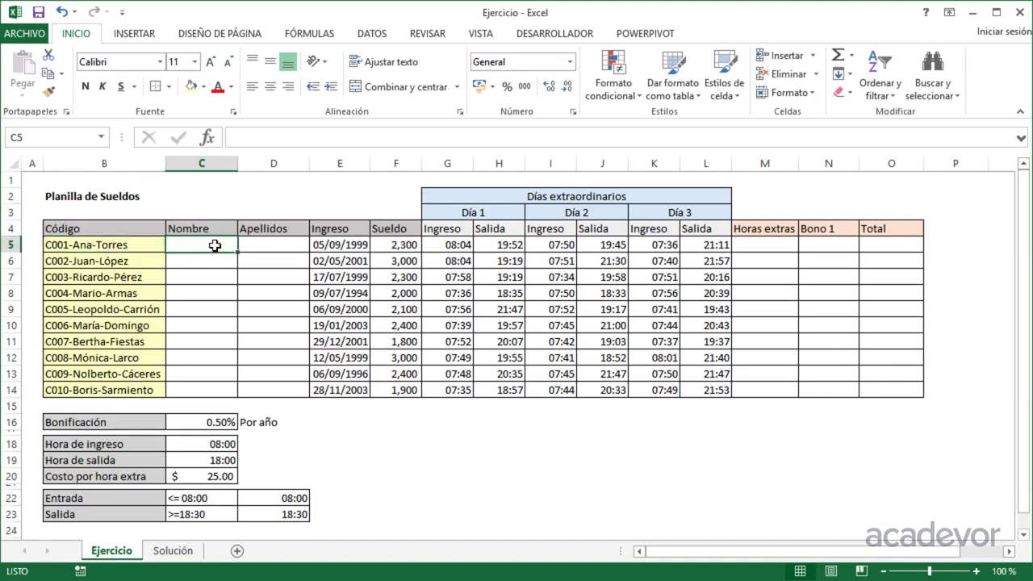
Split the Código entries in B5:B14 with Text to Columns, using a hyphen as the other delimiter and replacing existing data, and undo the split
{"action": "key", "text": "Left"}
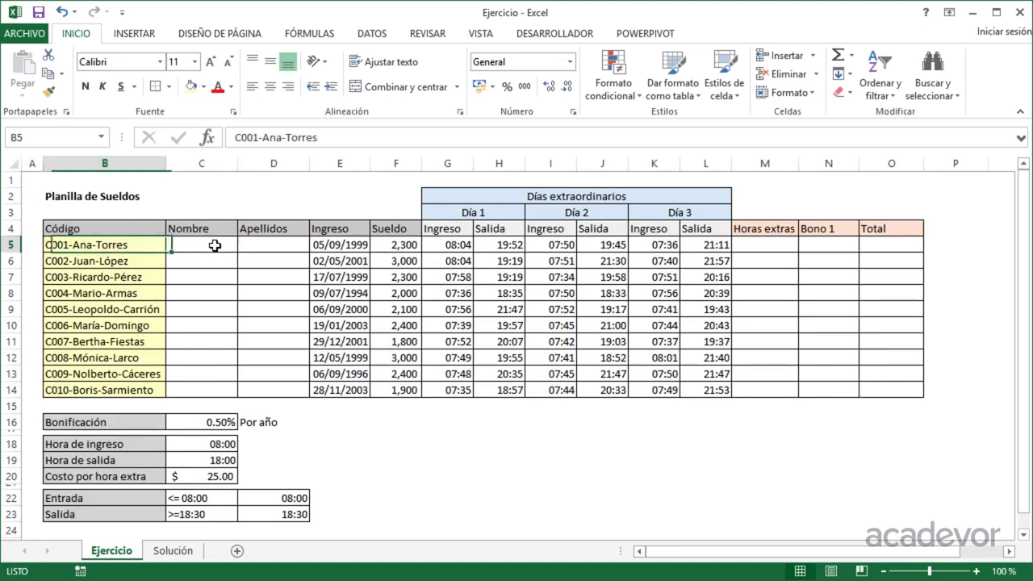
{"action": "key", "text": "shift+Down"}
{"action": "key", "text": "shift+Down"}
{"action": "key", "text": "shift+Down"}
{"action": "key", "text": "shift+Down"}
{"action": "key", "text": "shift+Down"}
{"action": "key", "text": "shift+Down"}
{"action": "key", "text": "shift+Down"}
{"action": "key", "text": "shift+Down"}
{"action": "key", "text": "shift+Down"}
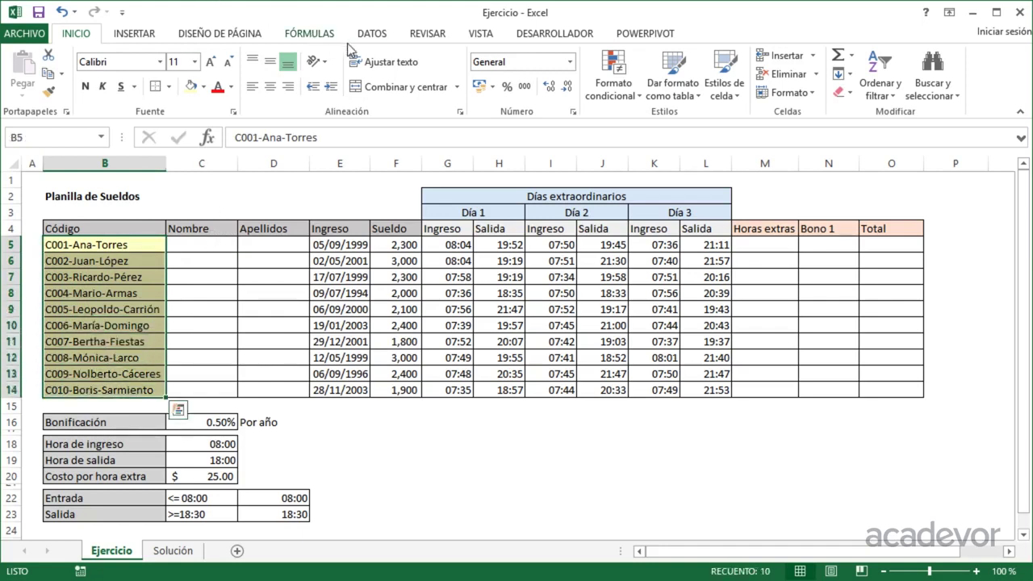
{"action": "left_click", "coordinate": [372, 36]}
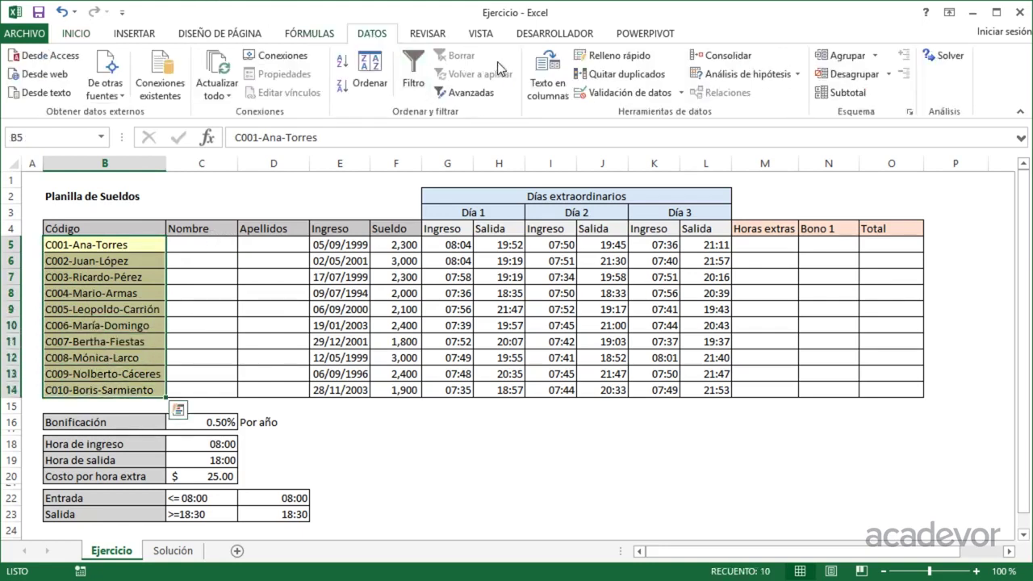
{"action": "left_click", "coordinate": [543, 80]}
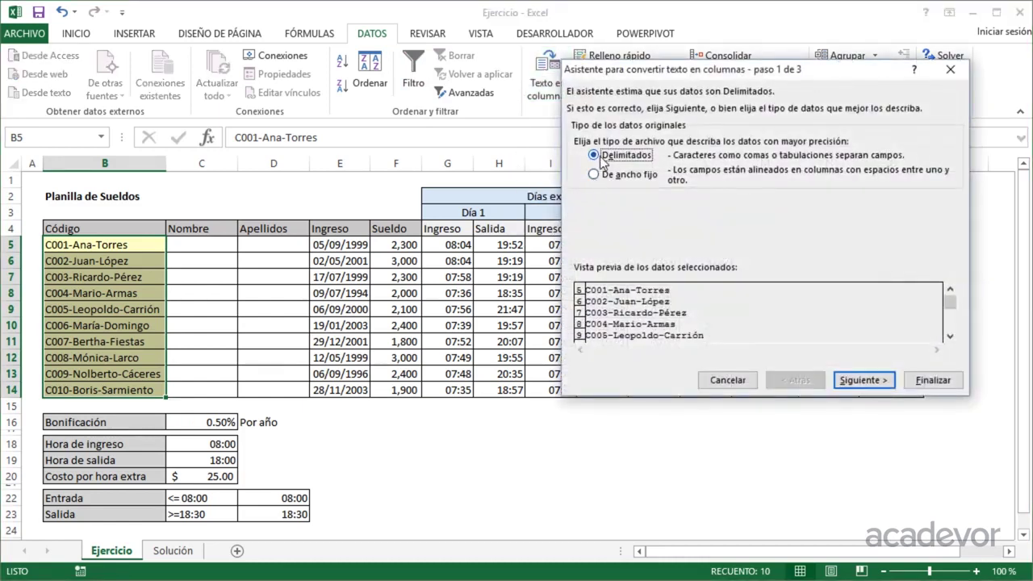
{"action": "left_click", "coordinate": [862, 379]}
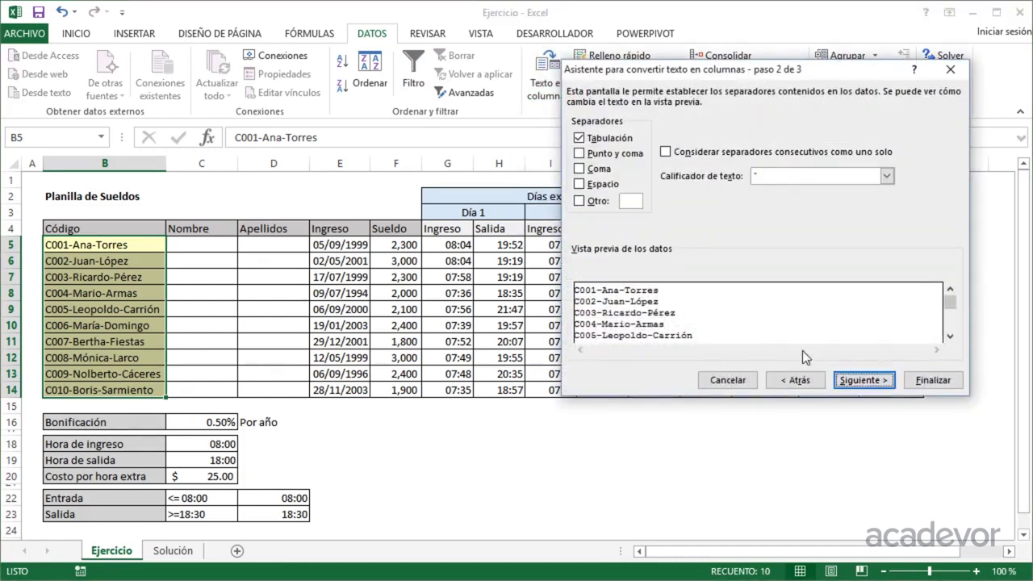
{"action": "left_click", "coordinate": [637, 202]}
{"action": "type", "text": "-"}
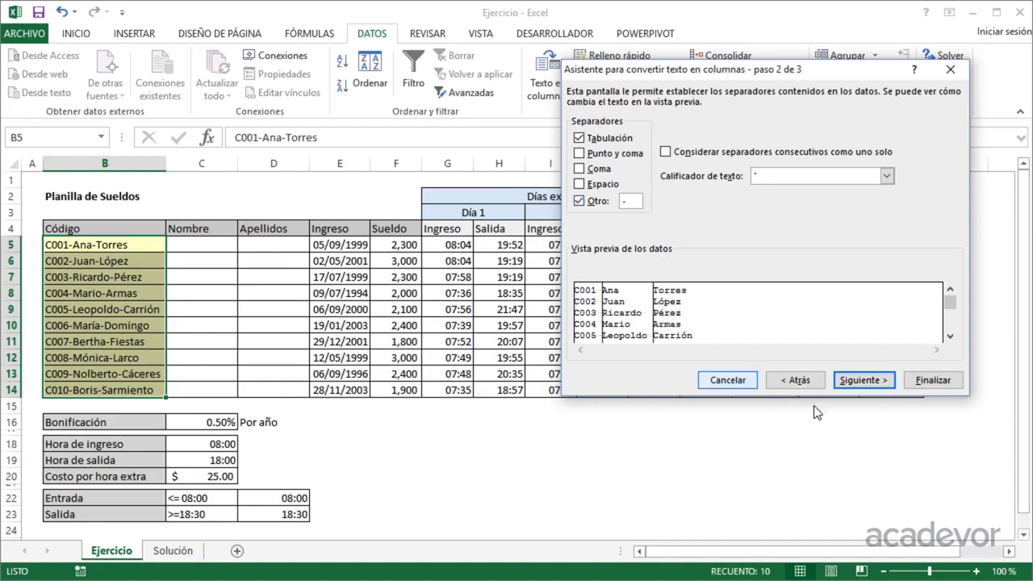
{"action": "left_click", "coordinate": [849, 379]}
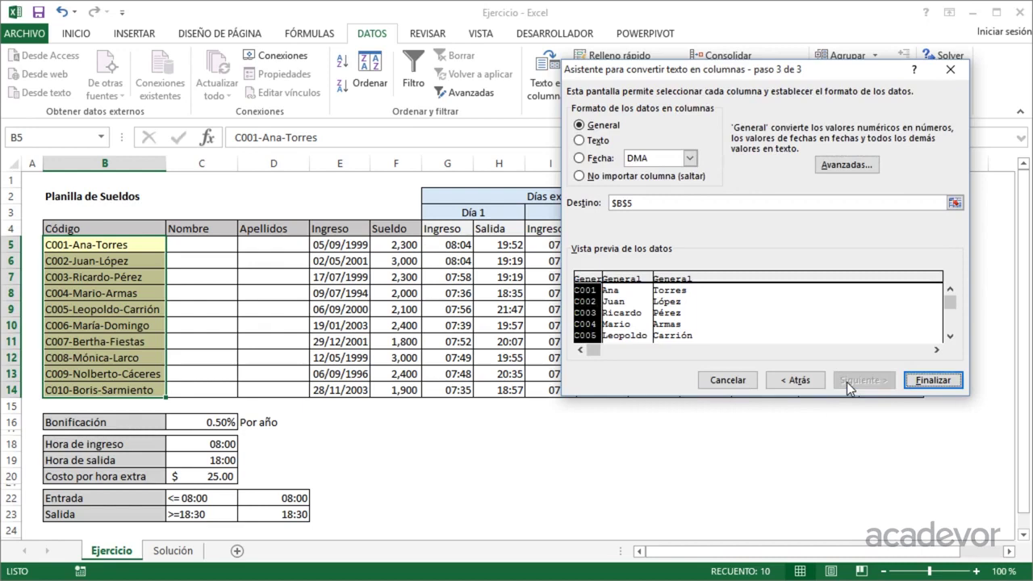
{"action": "left_click", "coordinate": [922, 380]}
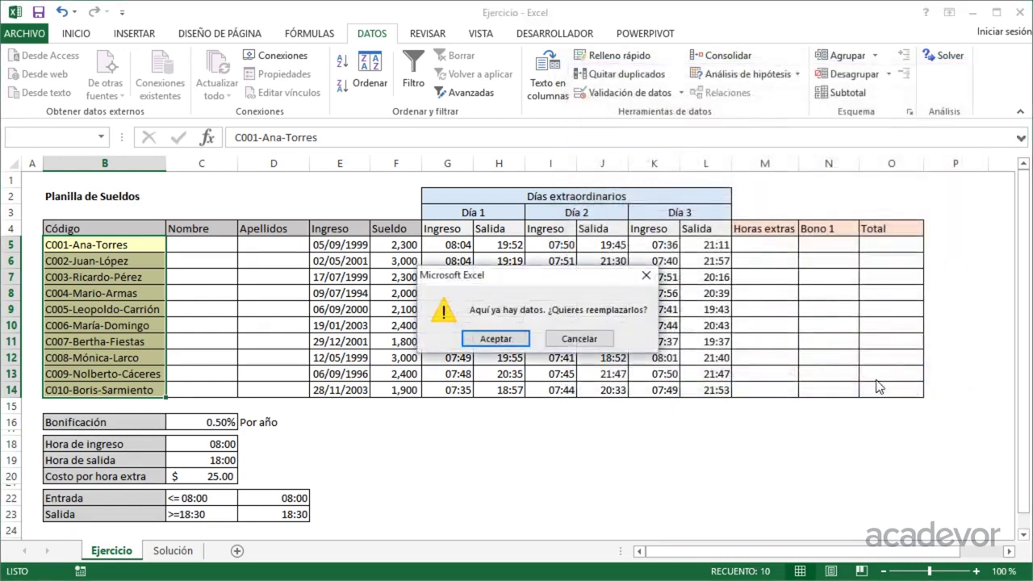
{"action": "left_click", "coordinate": [495, 340]}
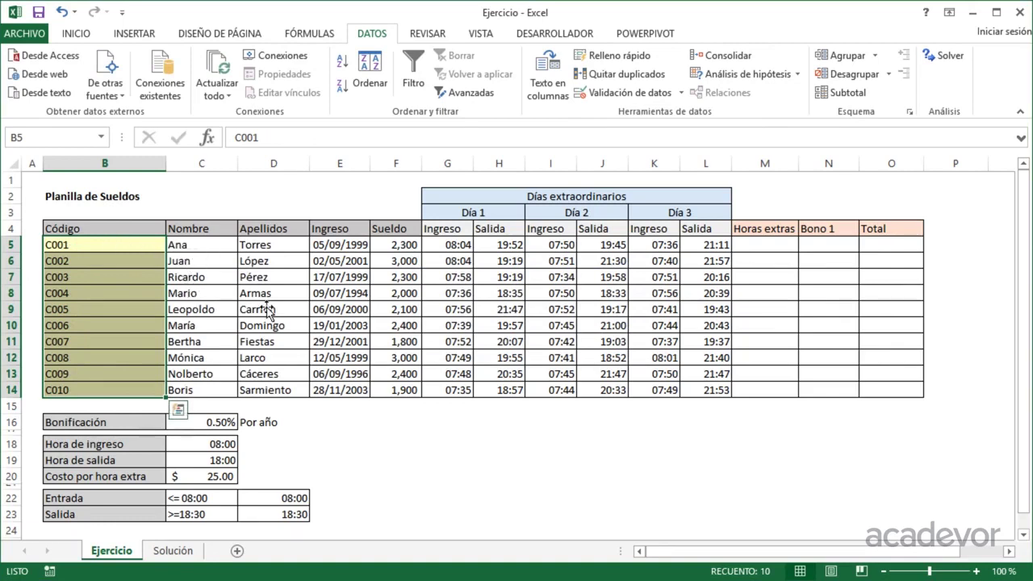
{"action": "key", "text": "ctrl+z"}
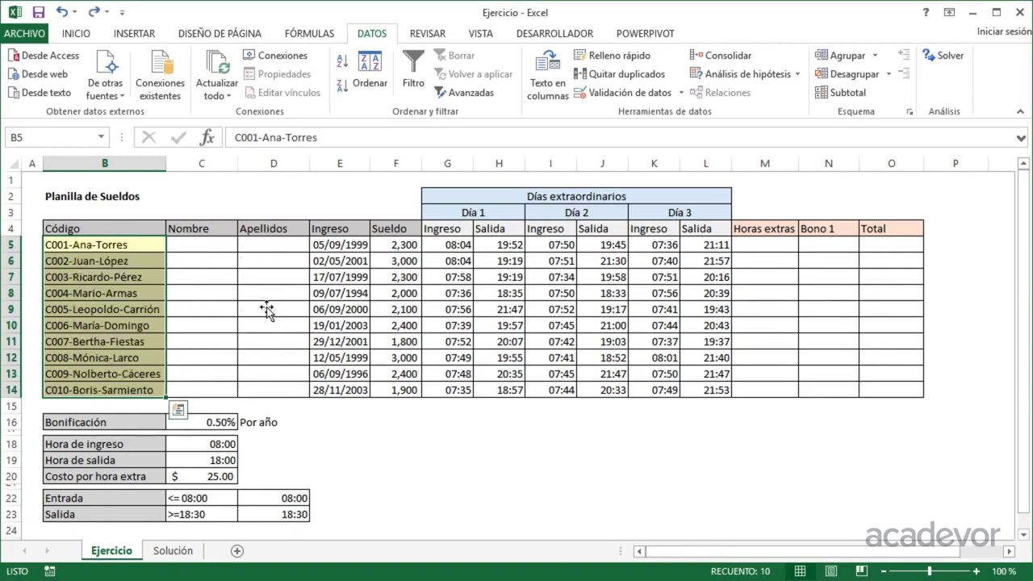
Begin the Nombre formula in C5 with =EXTRAE(B5,ENCONTRAR("-",B5)+1, so extraction starts after the first hyphen
{"action": "left_click", "coordinate": [196, 246]}
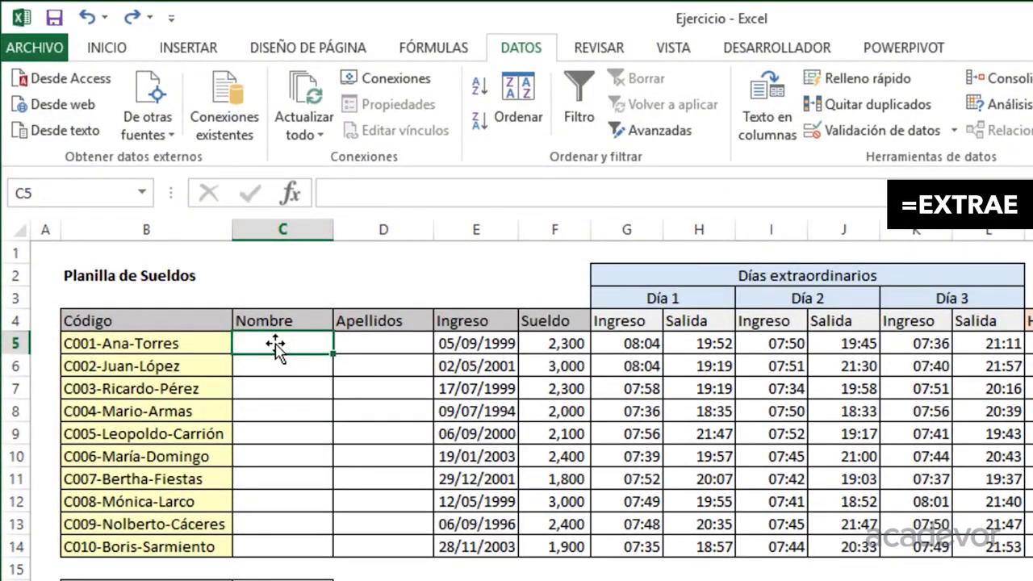
{"action": "type", "text": "=extr"}
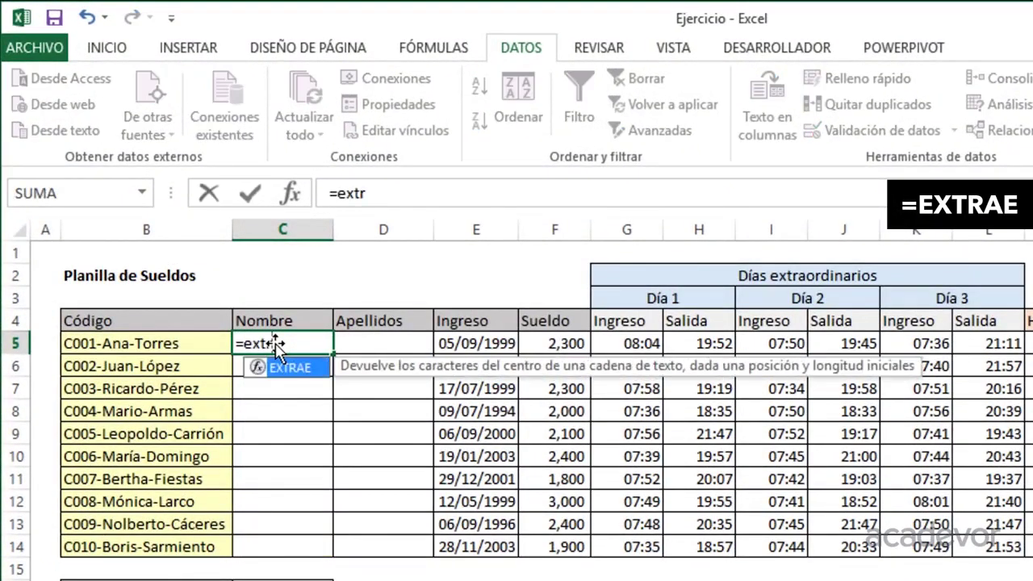
{"action": "key", "text": "Tab"}
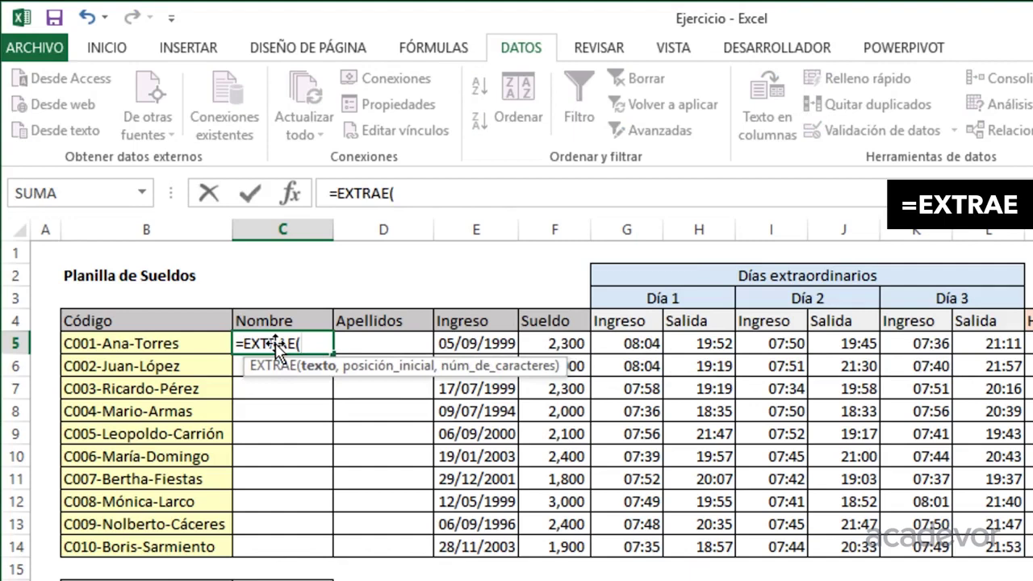
{"action": "left_click", "coordinate": [165, 343]}
{"action": "type", "text": ","}
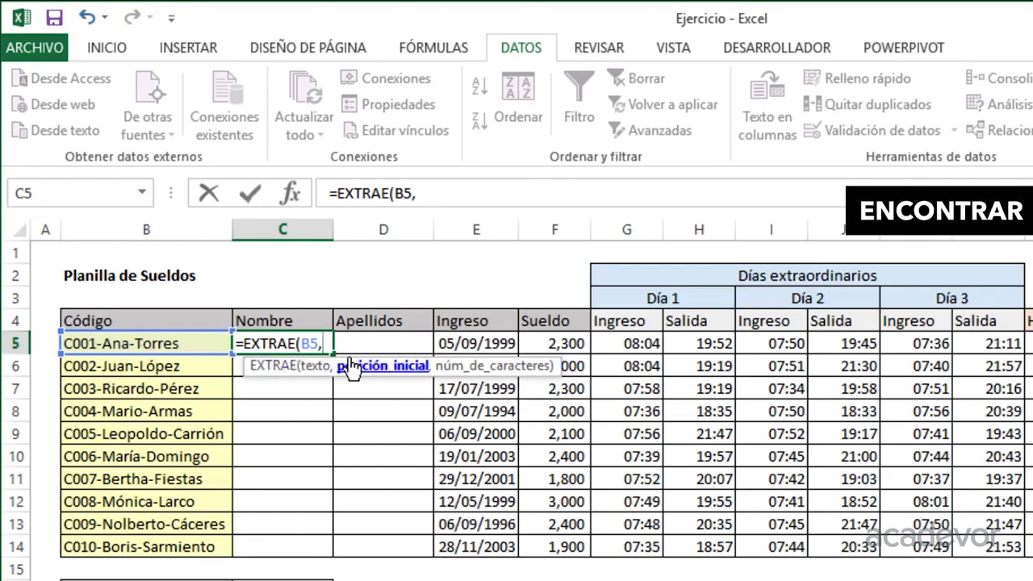
{"action": "type", "text": "en"}
{"action": "key", "text": "Tab"}
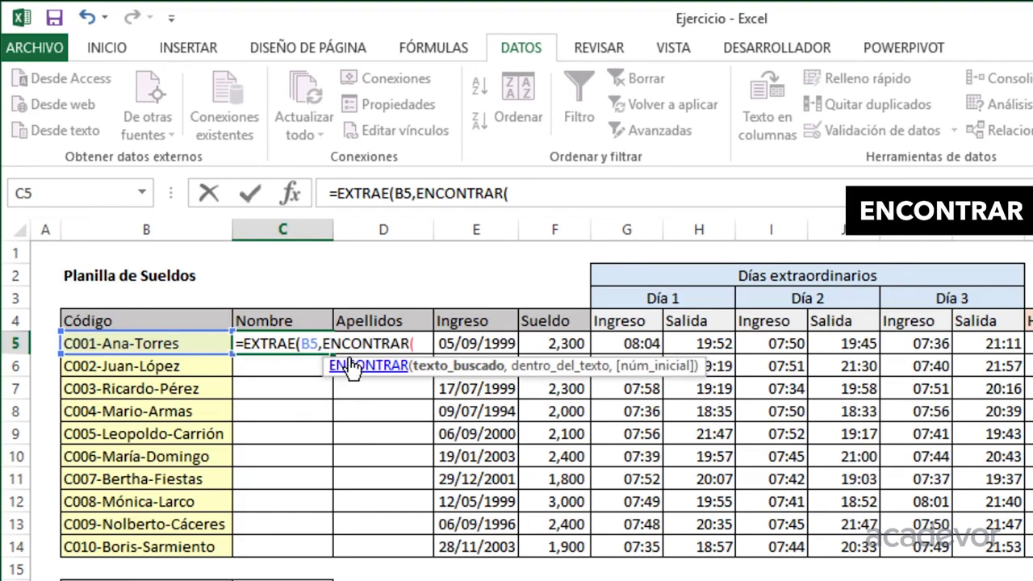
{"action": "type", "text": "\"-\""}
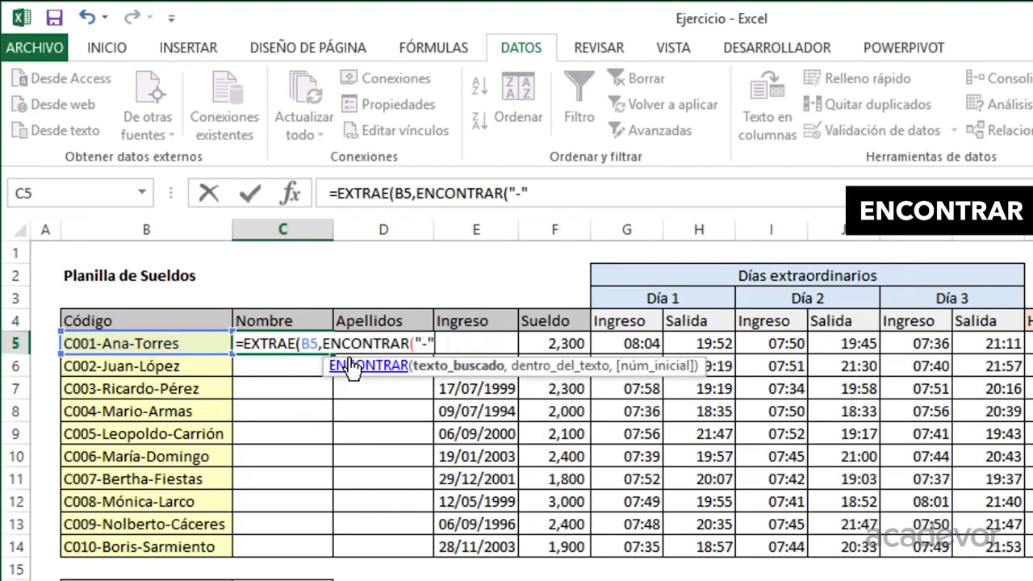
{"action": "type", "text": ","}
{"action": "left_click", "coordinate": [169, 342]}
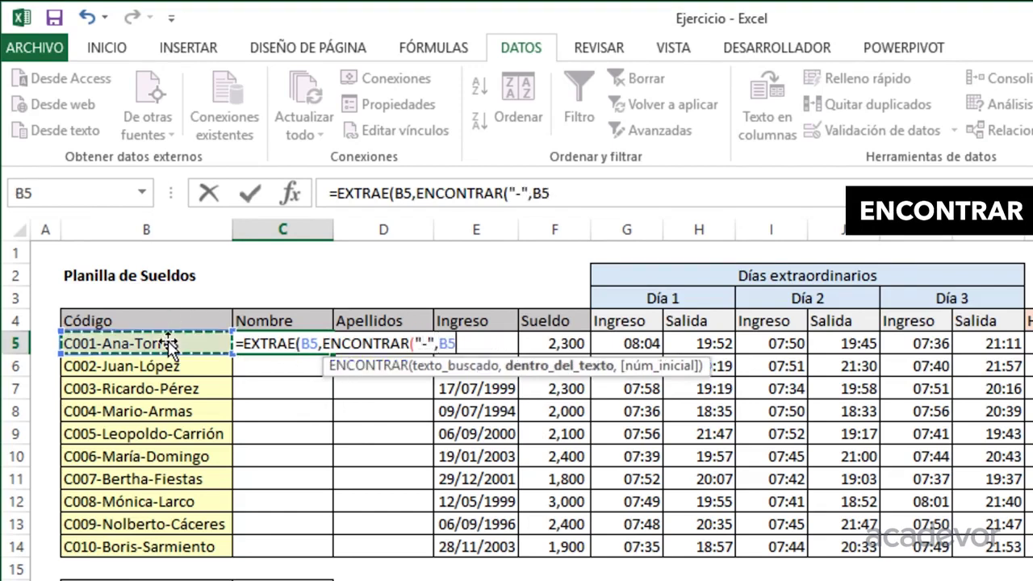
{"action": "type", "text": ")+1,"}
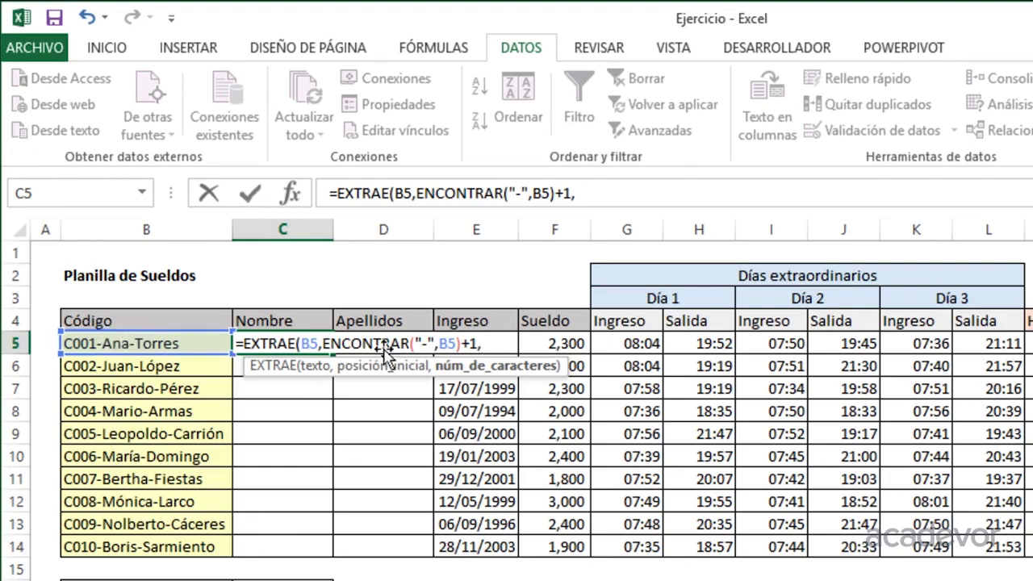
Add ENCONTRAR("-",B5,ENCONTRAR("-",B5)+1) as the start of the character-count argument in the C5 formula, to locate the second hyphen
{"action": "type", "text": "en"}
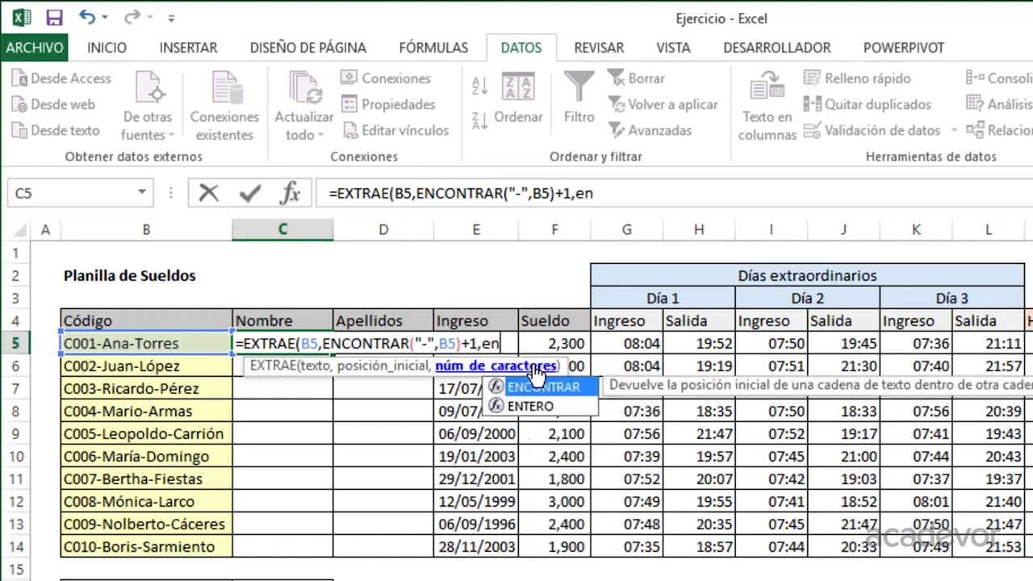
{"action": "key", "text": "Tab"}
{"action": "type", "text": "\"-\""}
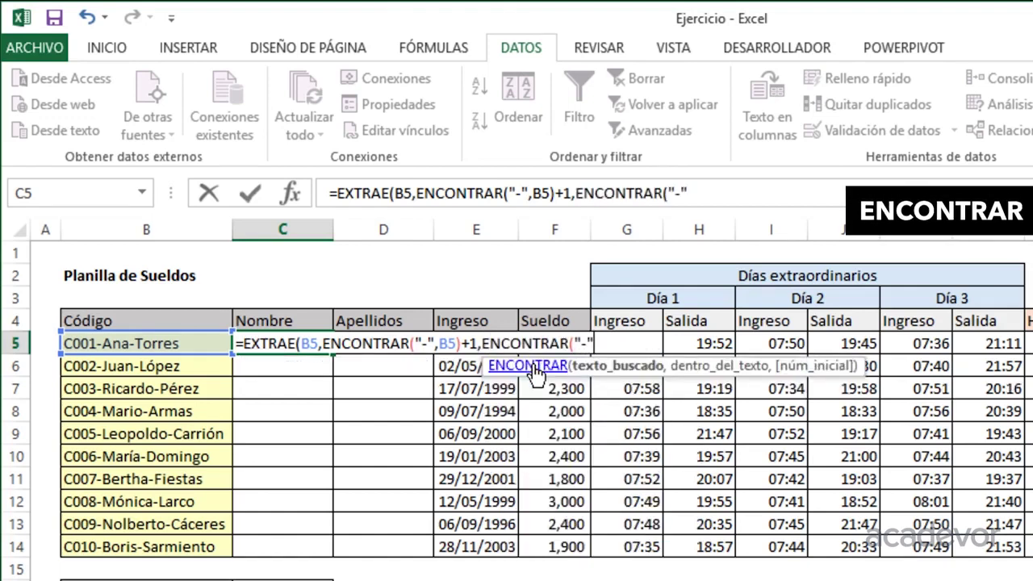
{"action": "type", "text": ","}
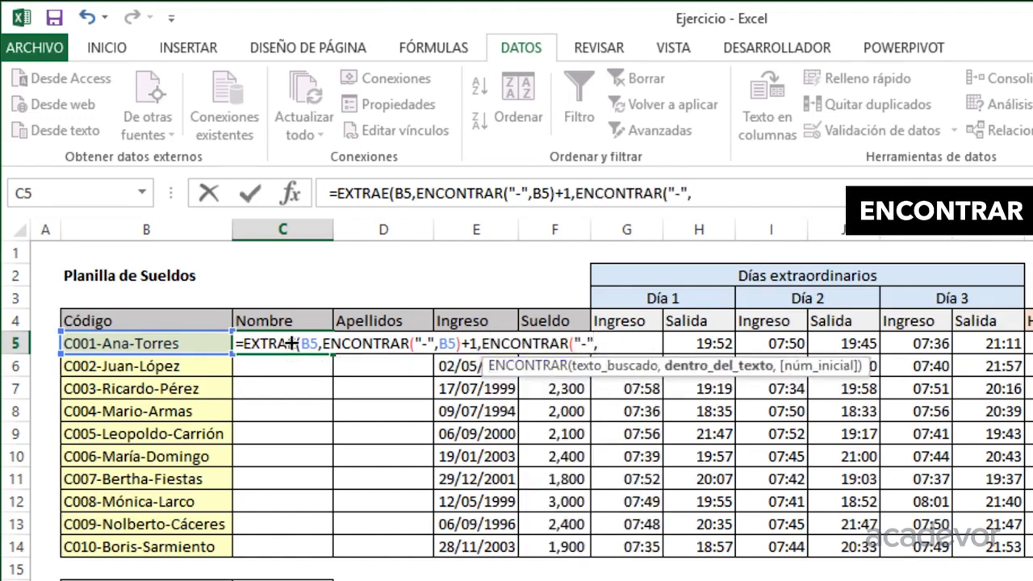
{"action": "left_click", "coordinate": [187, 342]}
{"action": "type", "text": ","}
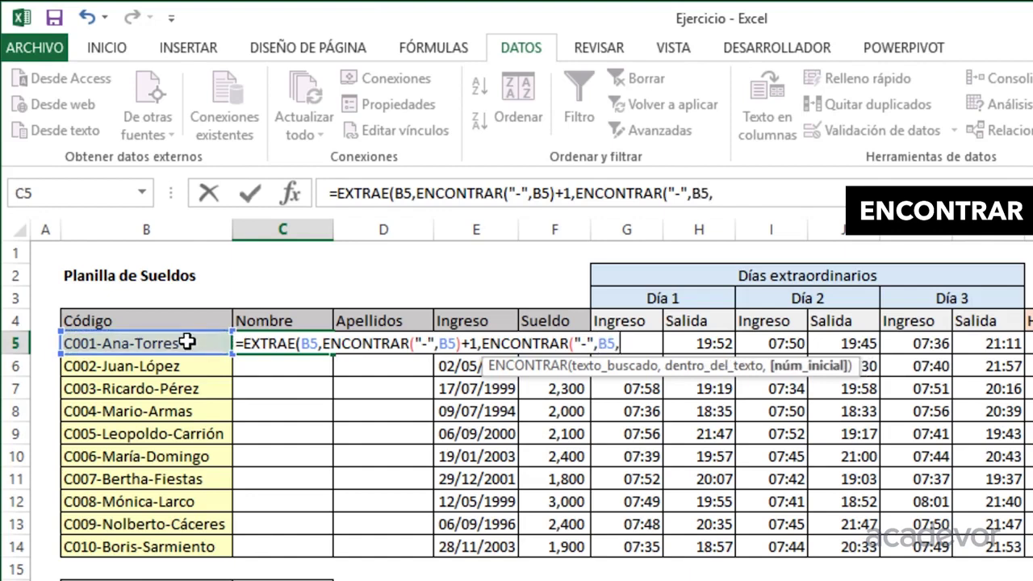
{"action": "type", "text": "en"}
{"action": "key", "text": "Tab"}
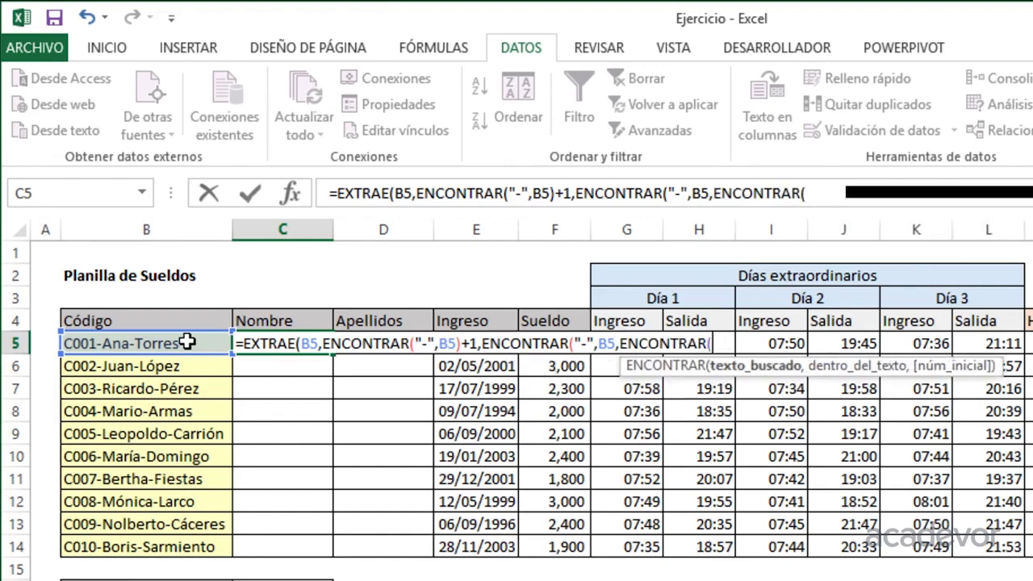
{"action": "type", "text": "\"-\""}
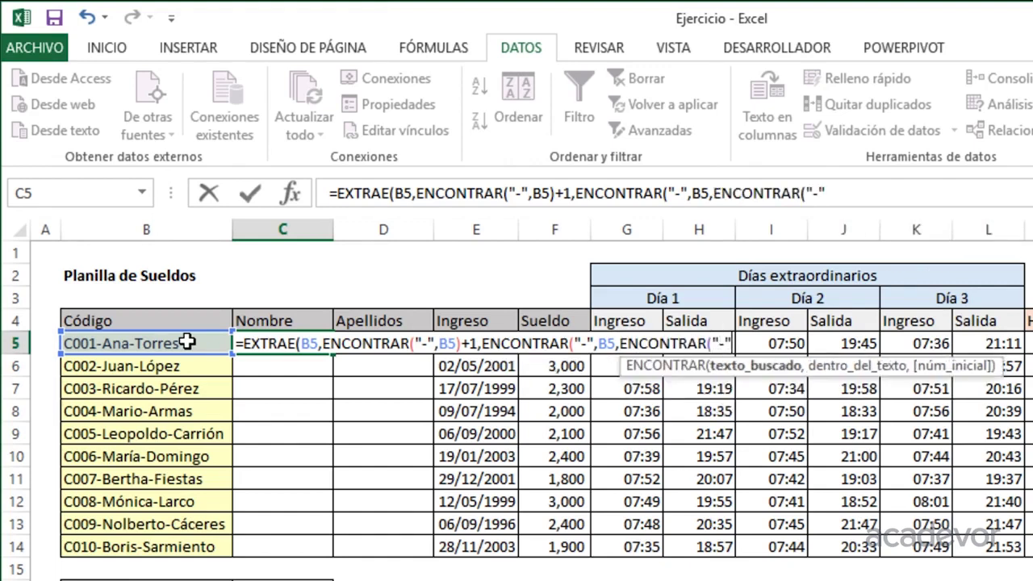
{"action": "type", "text": ","}
{"action": "left_click", "coordinate": [187, 342]}
{"action": "type", "text": ")+"}
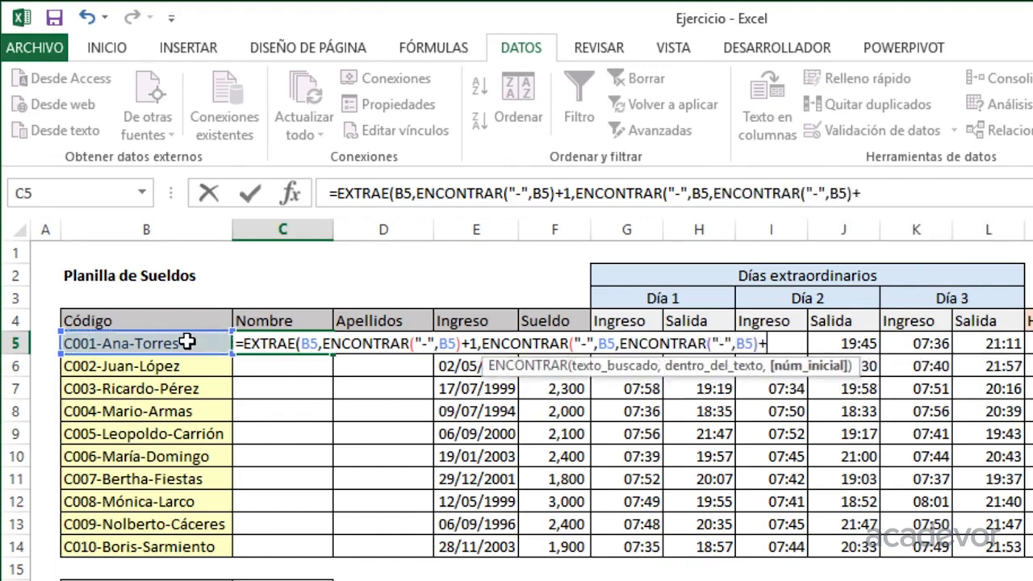
{"action": "type", "text": "1"}
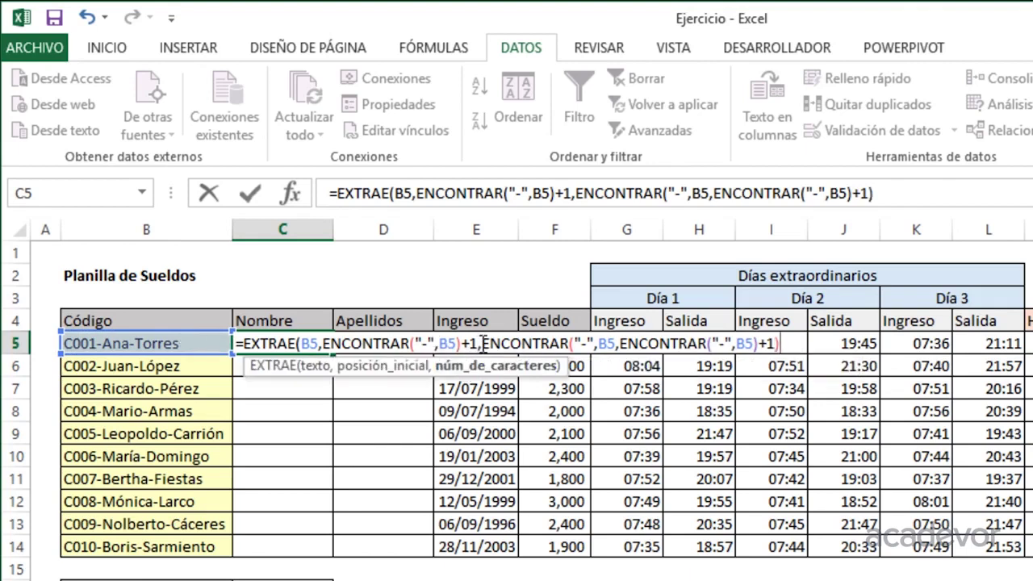
Complete the C5 formula's character count by appending -ENCONTRAR("-",B5)-1, and close the EXTRAE function
{"action": "left_click_drag", "start_coordinate": [482, 343], "coordinate": [795, 347]}
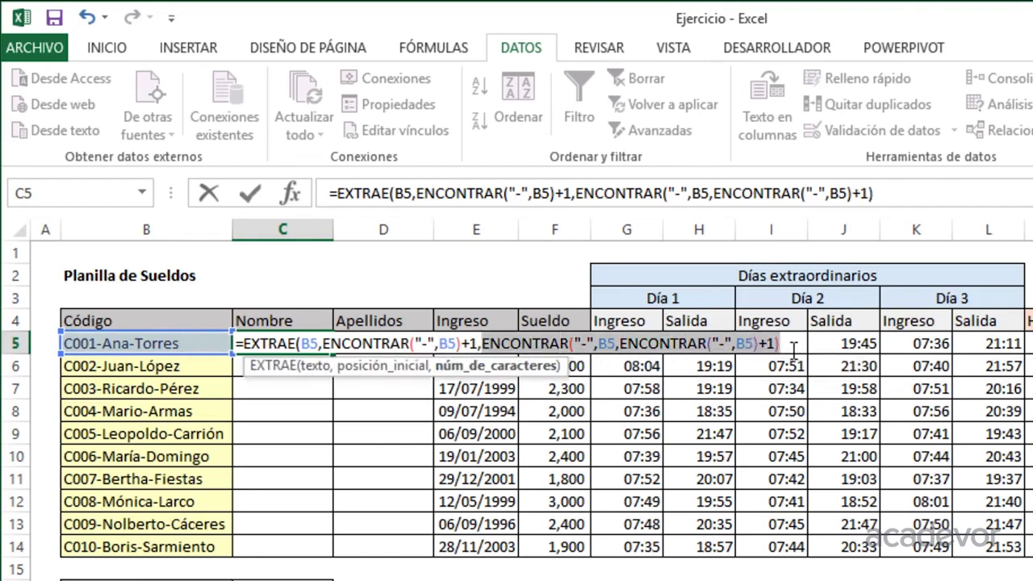
{"action": "left_click", "coordinate": [792, 343]}
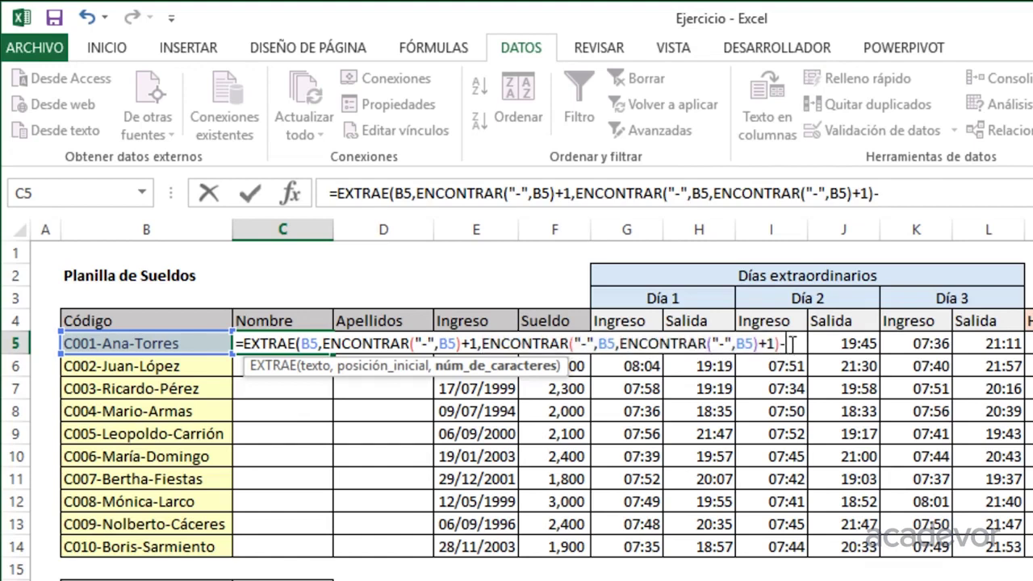
{"action": "type", "text": "-en"}
{"action": "key", "text": "Tab"}
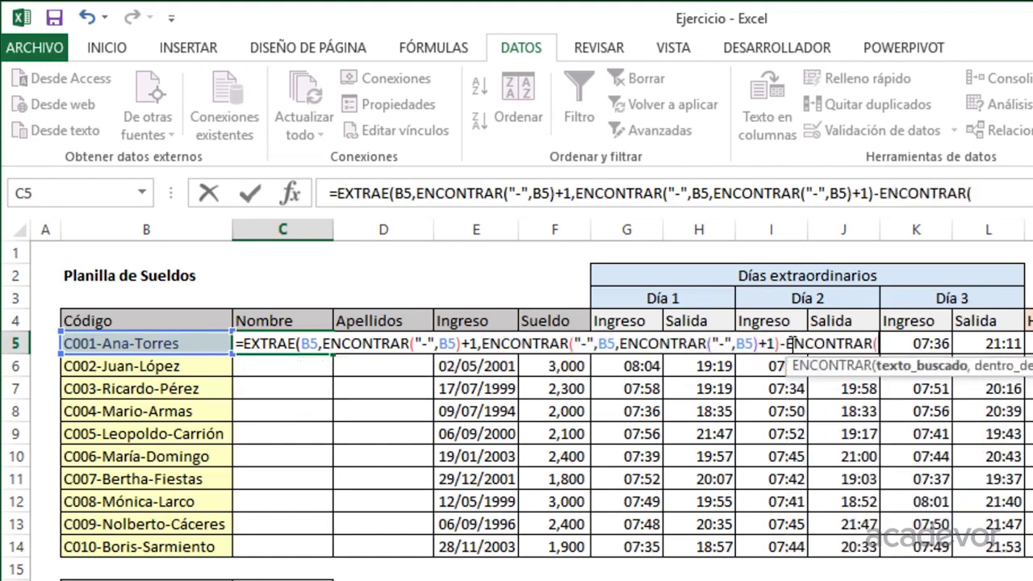
{"action": "type", "text": "\"-\","}
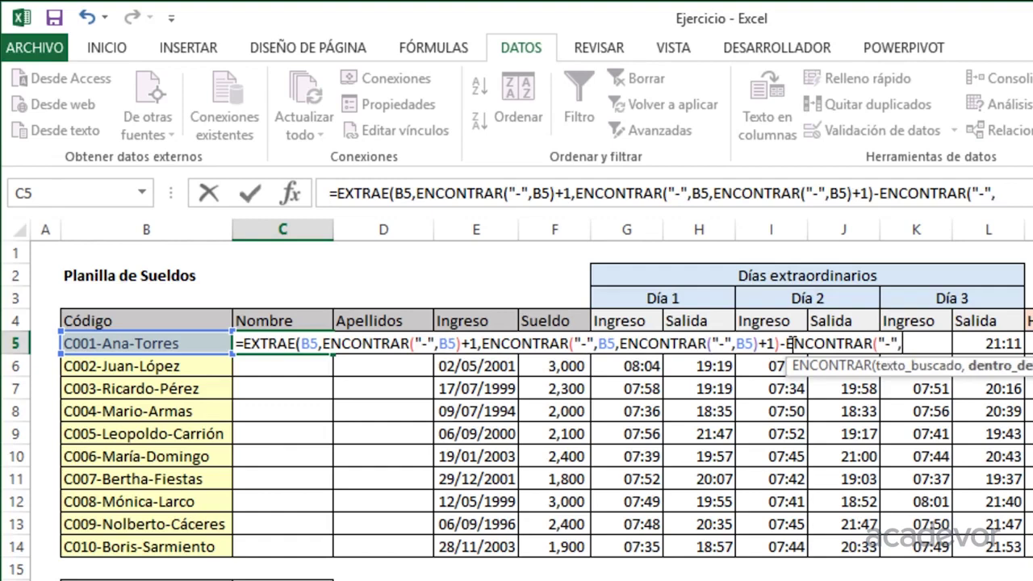
{"action": "left_click", "coordinate": [214, 343]}
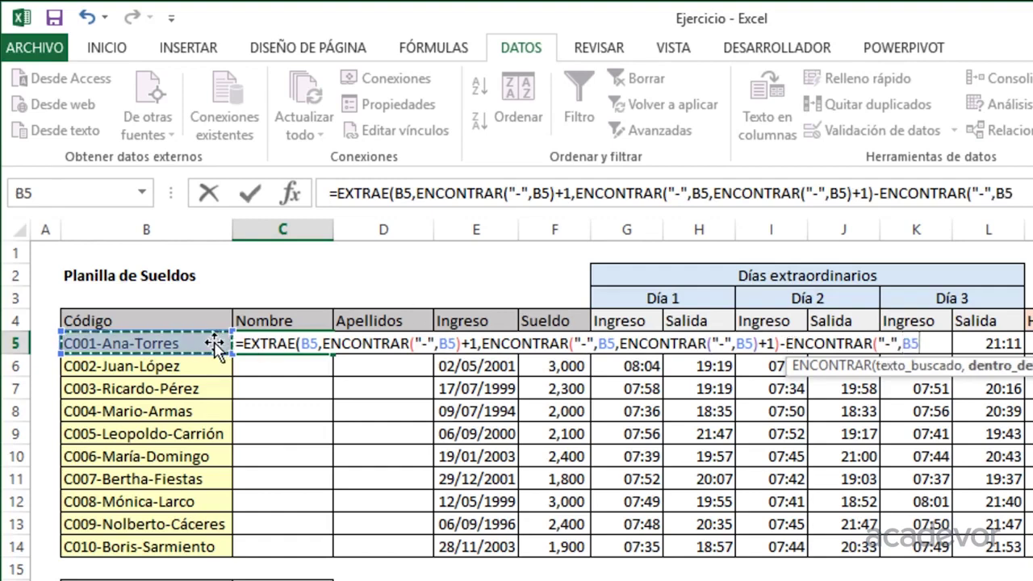
{"action": "type", "text": ")-1"}
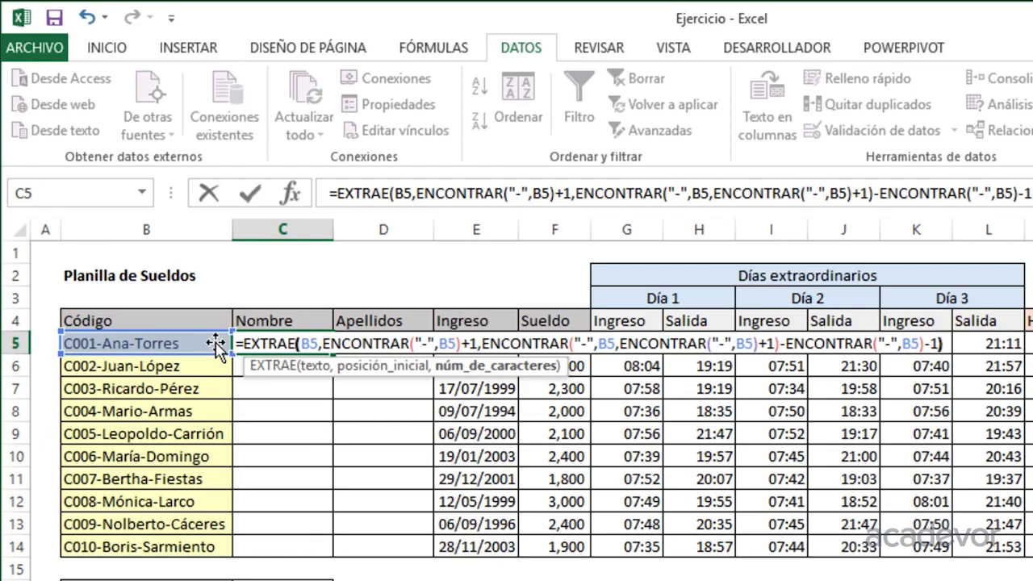
{"action": "type", "text": ")"}
Check the C5 formula's position and character-count arguments, enter it, and fill it down the Nombre column to C14
{"action": "left_click_drag", "start_coordinate": [528, 345], "coordinate": [940, 343]}
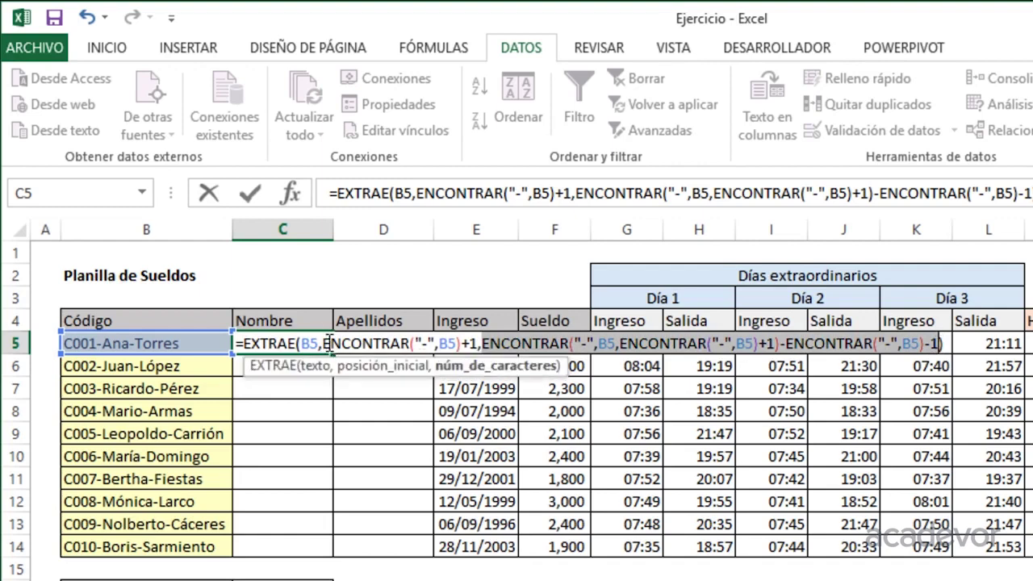
{"action": "left_click_drag", "start_coordinate": [323, 343], "coordinate": [476, 352]}
{"action": "key", "text": "Return"}
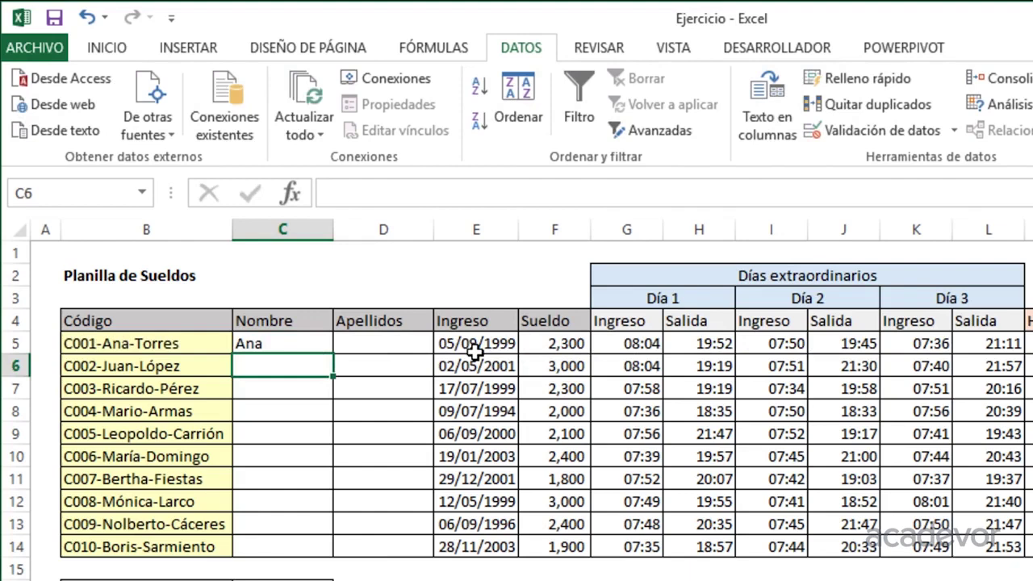
{"action": "left_click", "coordinate": [289, 342]}
{"action": "double_click", "coordinate": [333, 356]}
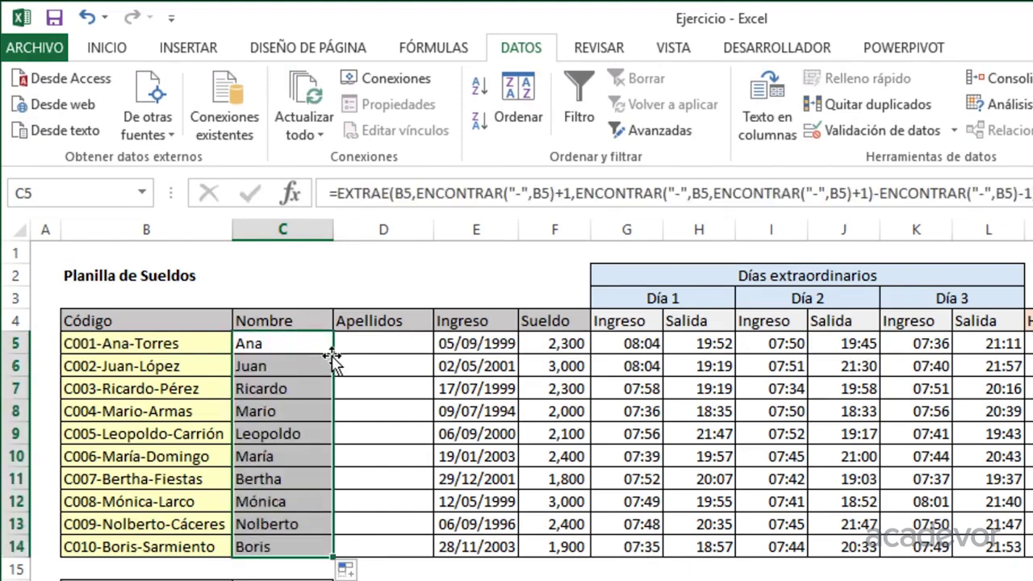
Review the EXTRAE formula in the first Nombre cell, C5, without changing it
{"action": "left_click", "coordinate": [305, 343]}
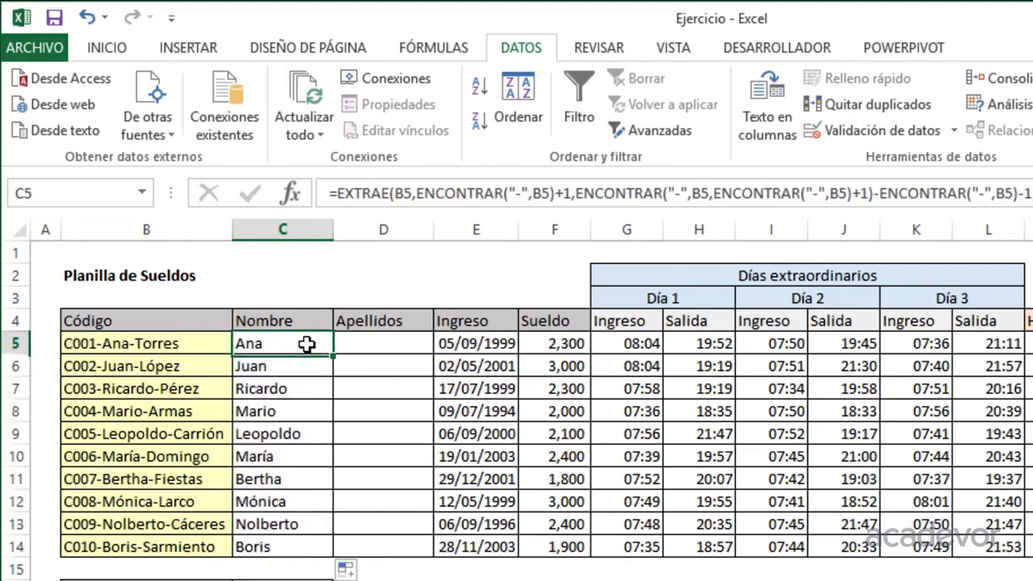
{"action": "key", "text": "F2"}
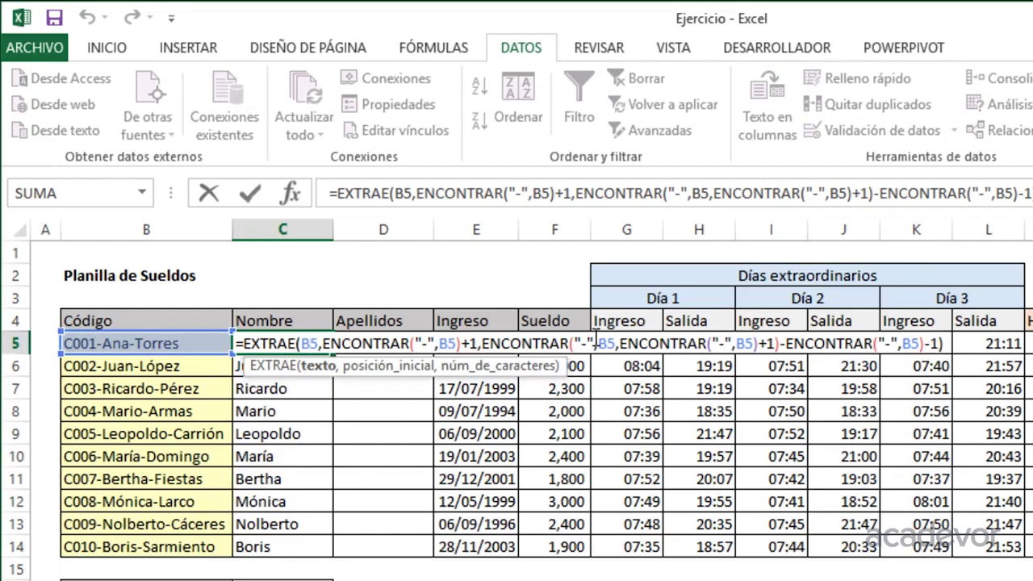
{"action": "key", "text": "Escape"}
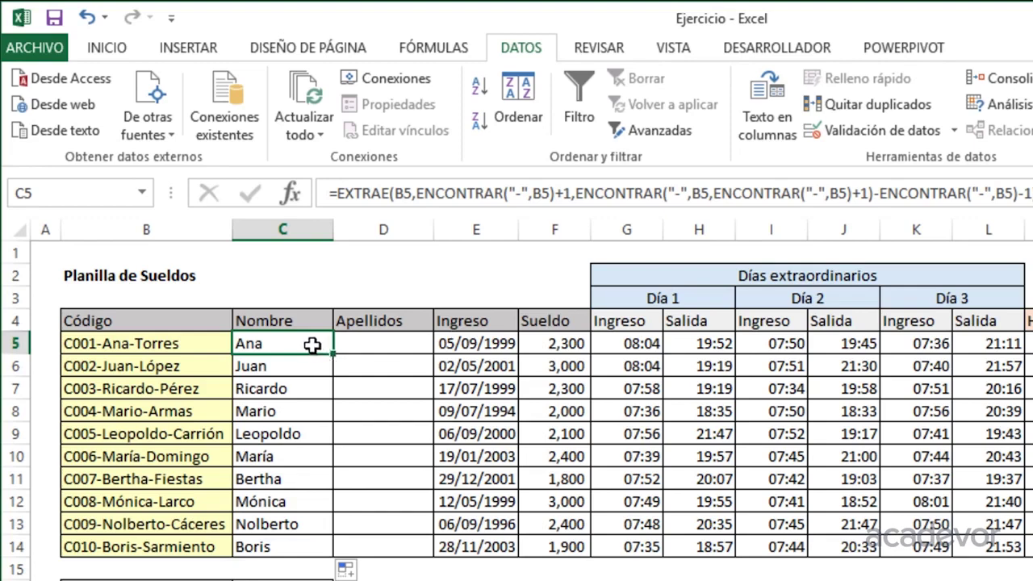
Enter =DERECHA(B5,6) in D5 to extract the surname from the end of the code
{"action": "left_click", "coordinate": [384, 346]}
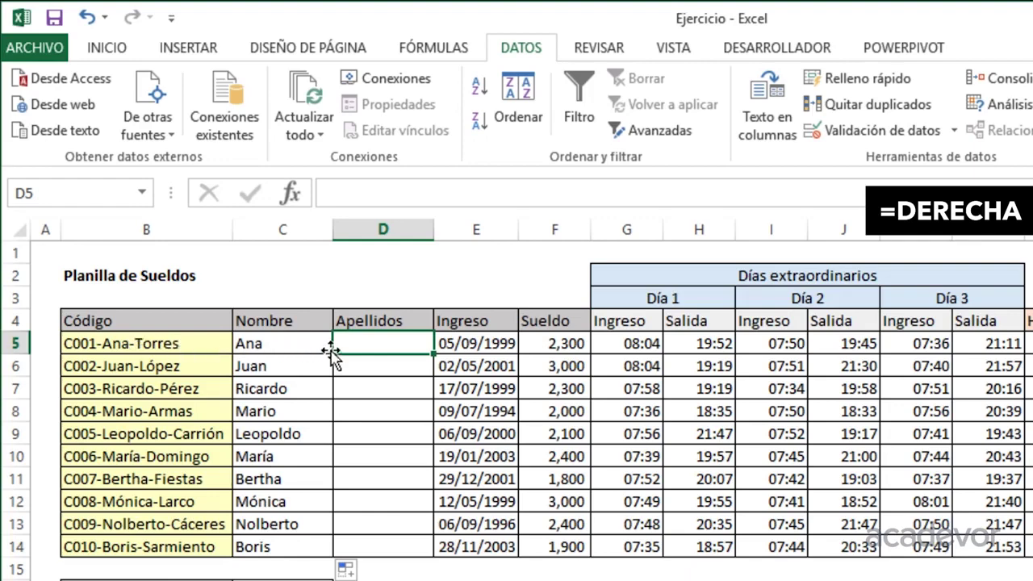
{"action": "type", "text": "=der"}
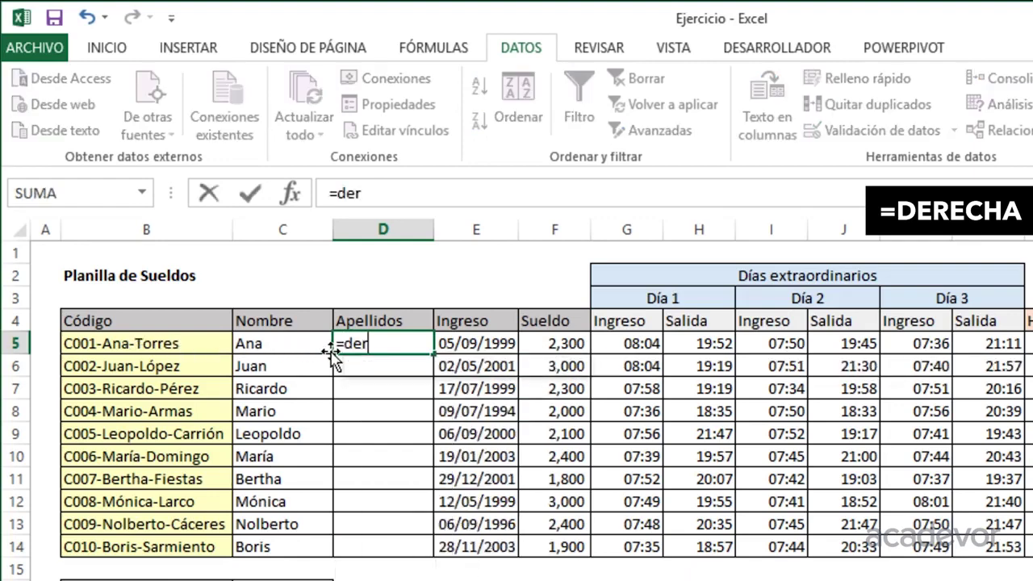
{"action": "key", "text": "Tab"}
{"action": "left_click", "coordinate": [190, 343]}
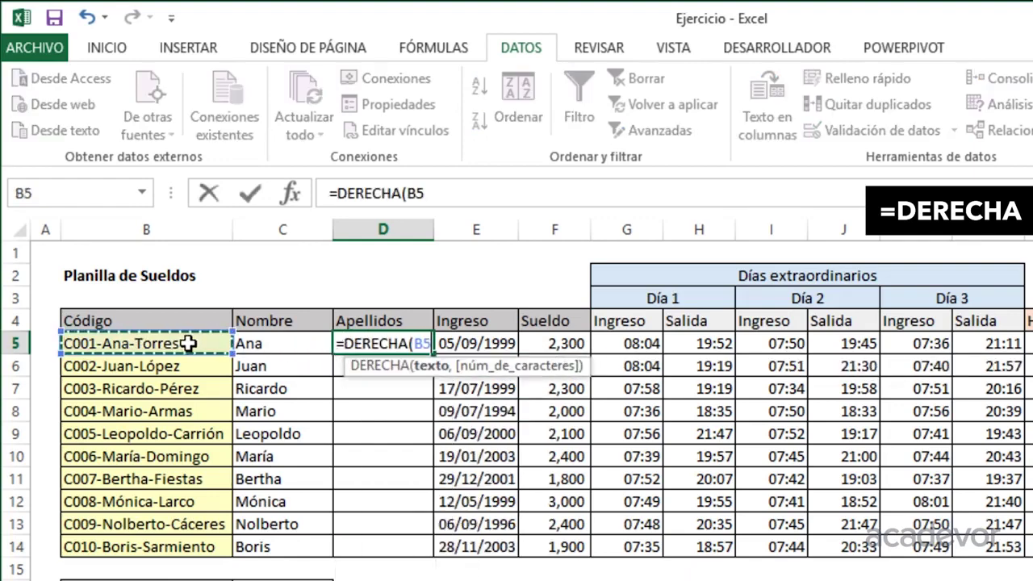
{"action": "type", "text": ",6"}
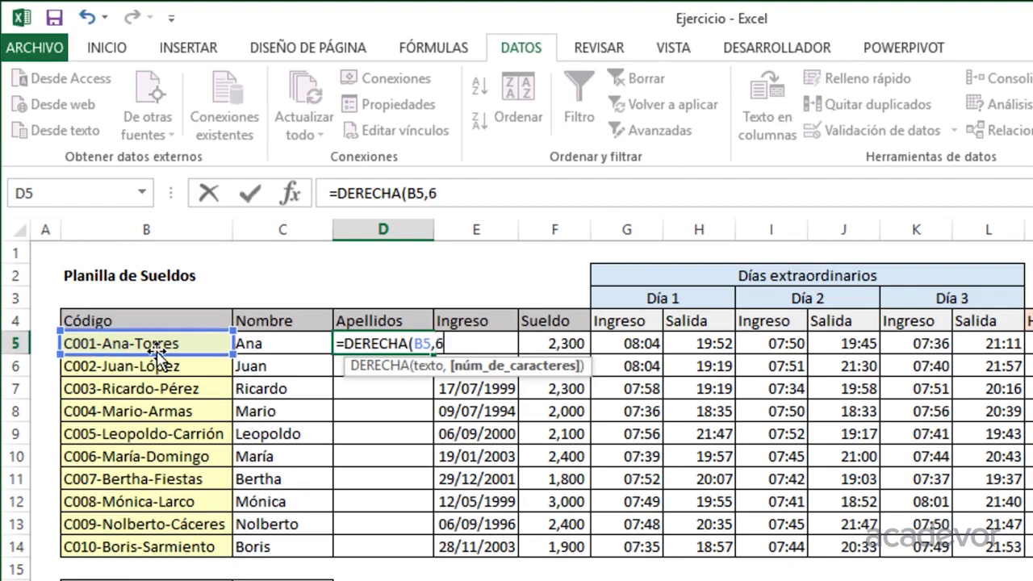
{"action": "key", "text": "ctrl+Return"}
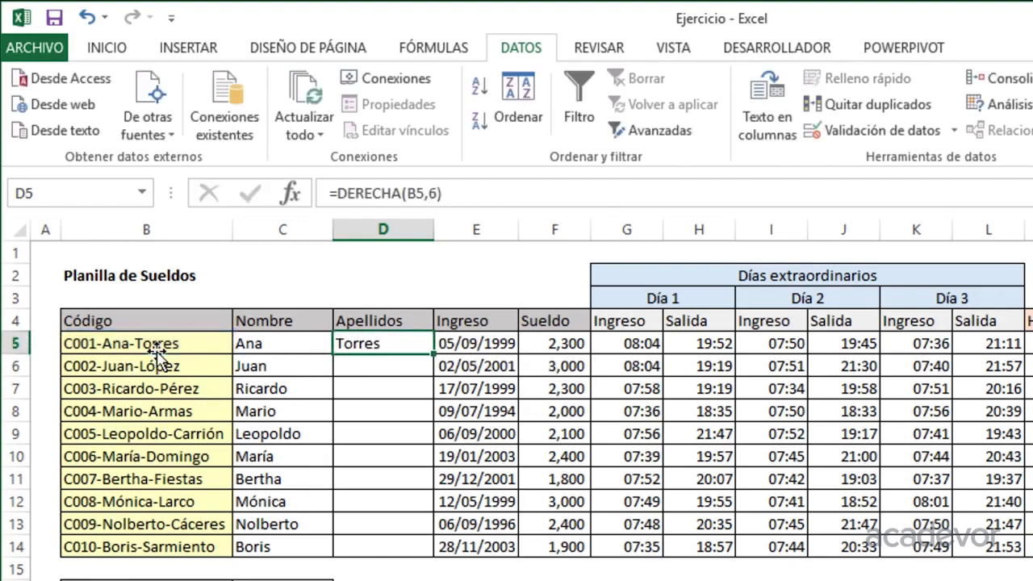
Replace the fixed character count in the D5 formula with LARGO(B5)- as the start of a calculated length
{"action": "key", "text": "F2"}
{"action": "key", "text": "BackSpace"}
{"action": "key", "text": "BackSpace"}
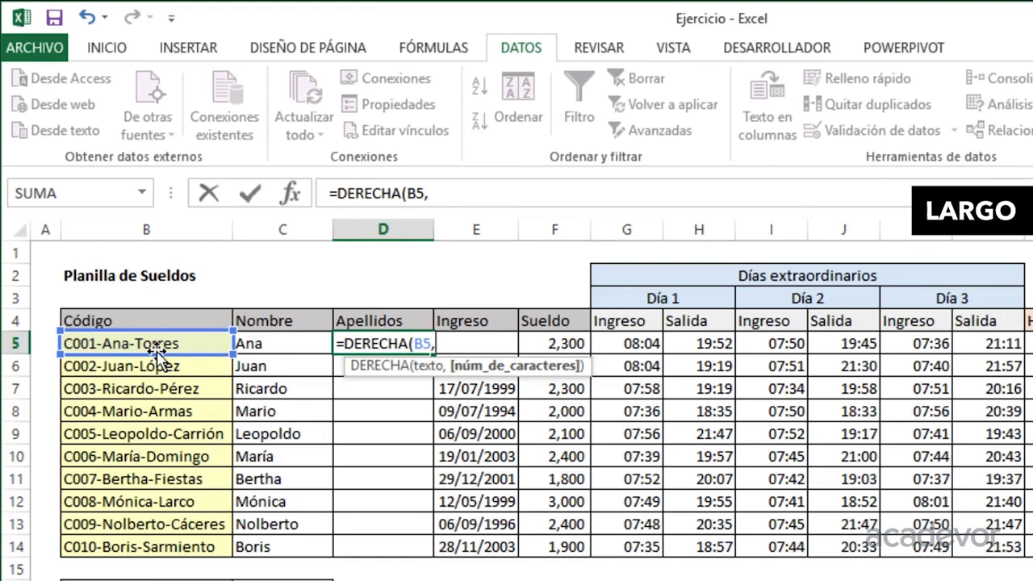
{"action": "type", "text": "larg"}
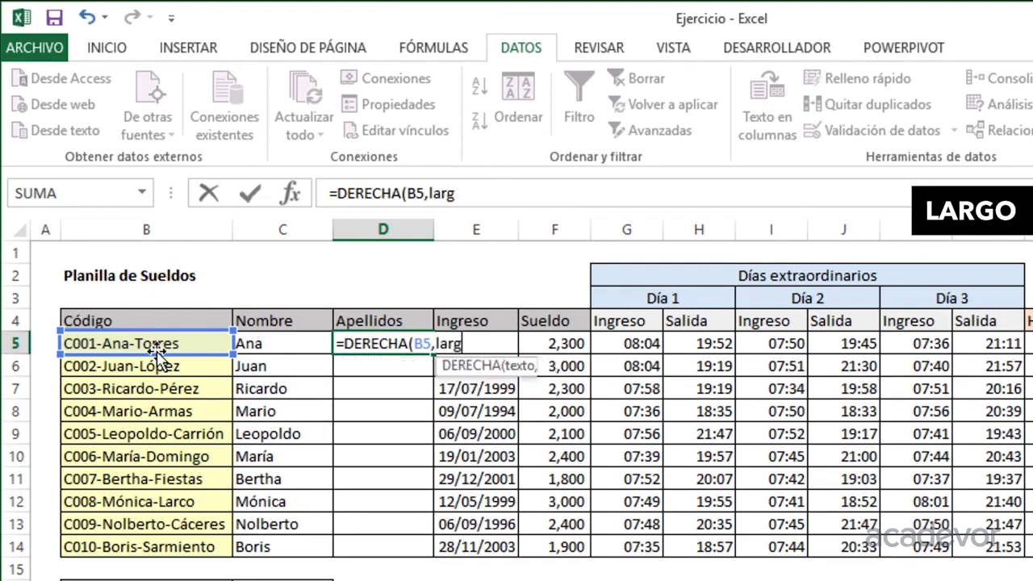
{"action": "key", "text": "Tab"}
{"action": "left_click", "coordinate": [167, 342]}
{"action": "type", "text": ")-"}
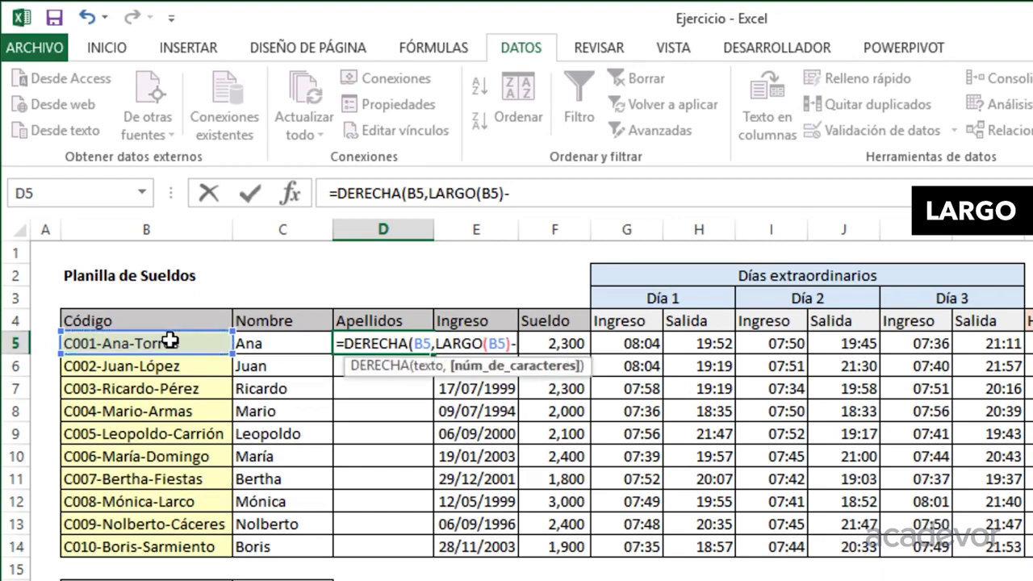
Continue the D5 character count by subtracting an ENCONTRAR function that searches for "-" within B5
{"action": "type", "text": "enc"}
{"action": "key", "text": "Tab"}
{"action": "type", "text": "\""}
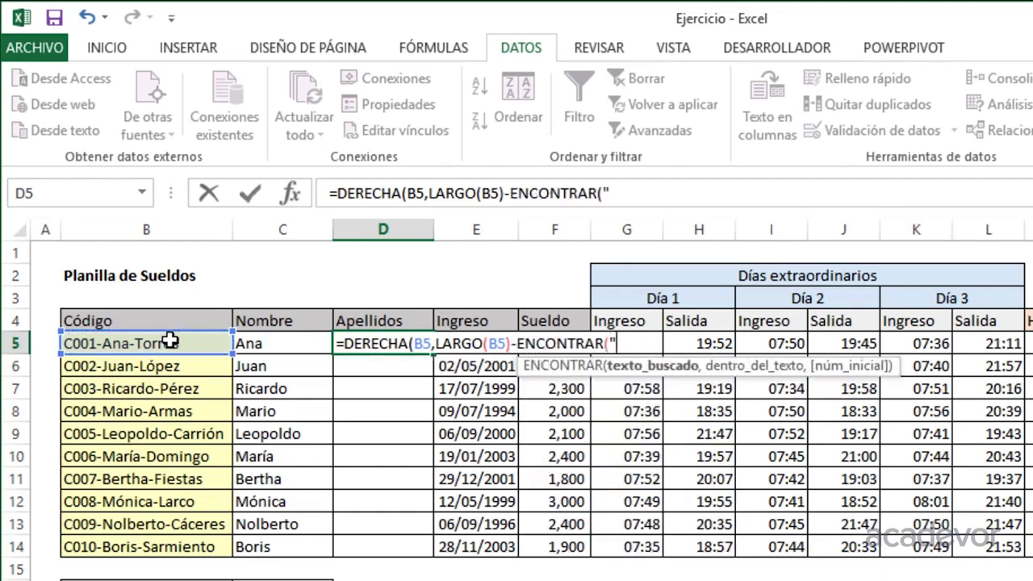
{"action": "type", "text": "-\","}
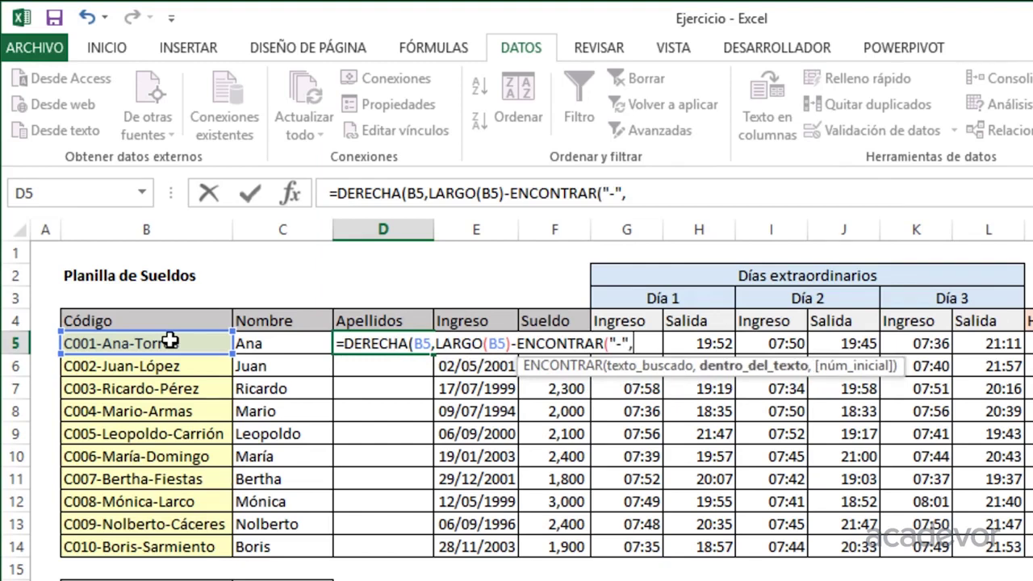
{"action": "left_click", "coordinate": [169, 342]}
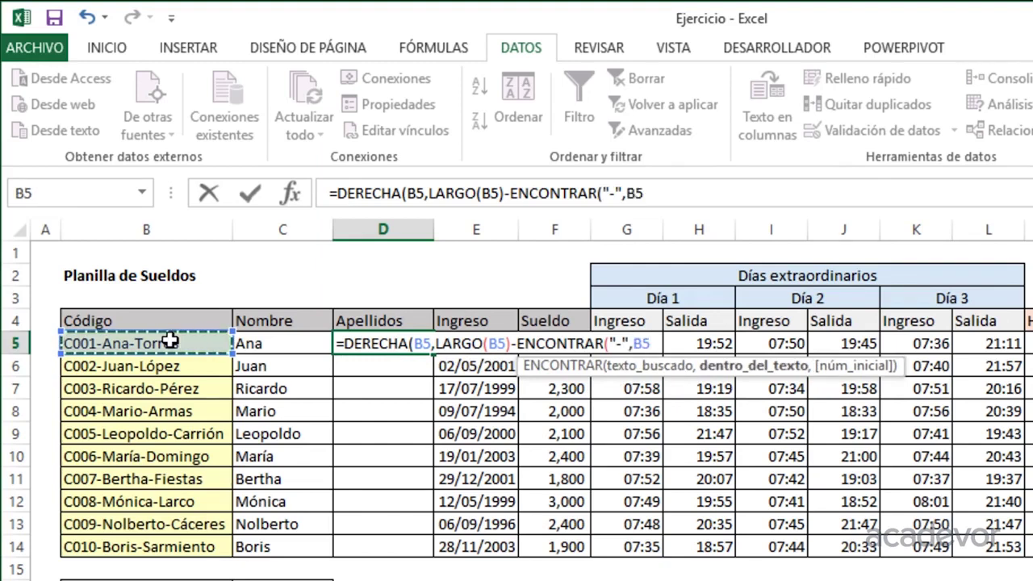
Nest ENCONTRAR("-",B5)+1 as the starting position of the D5 search, so it finds the second hyphen, and close the outer ENCONTRAR
{"action": "type", "text": ",enc"}
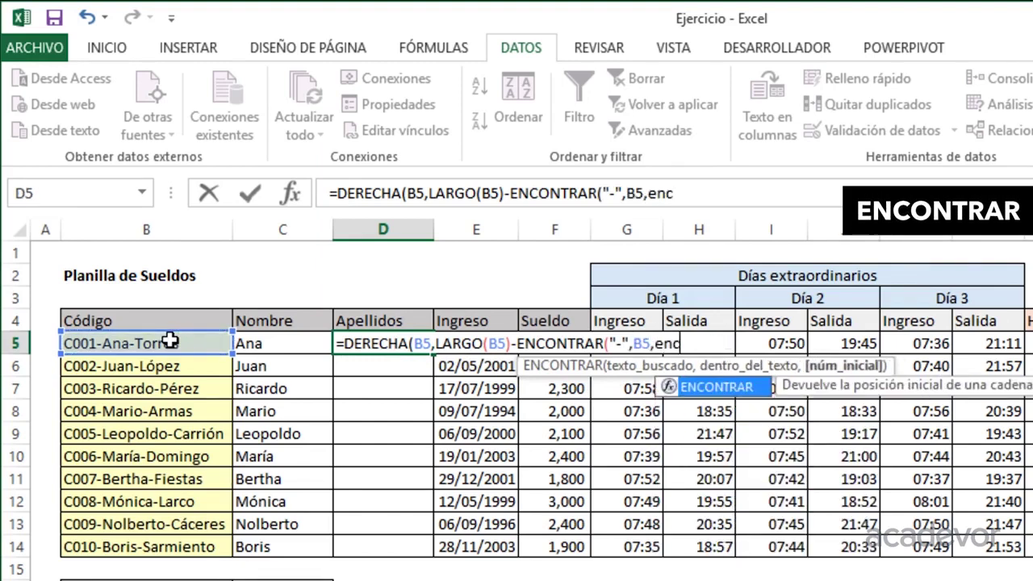
{"action": "key", "text": "Tab"}
{"action": "type", "text": "\"-\""}
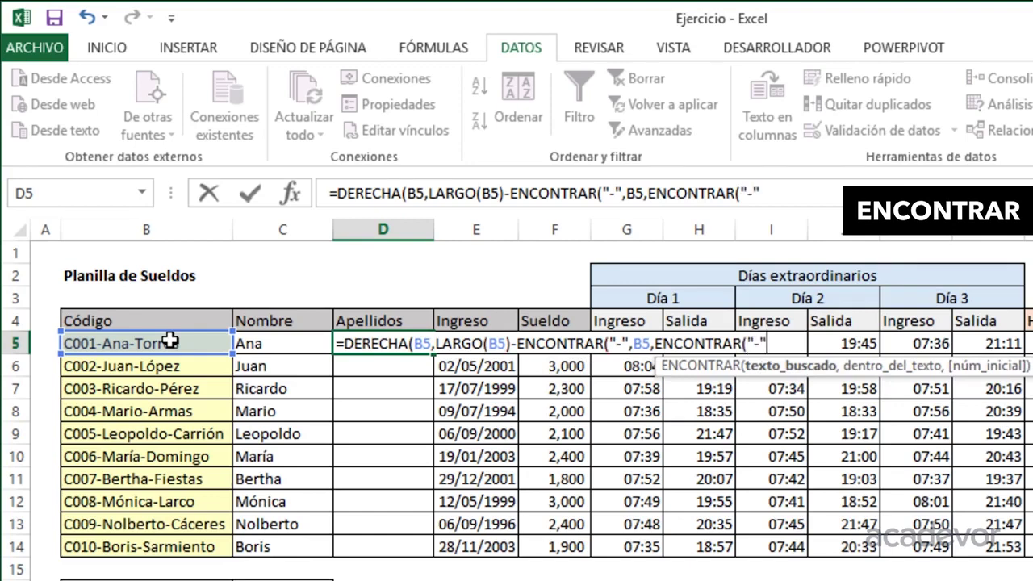
{"action": "type", "text": ","}
{"action": "left_click", "coordinate": [169, 342]}
{"action": "type", "text": ")+1"}
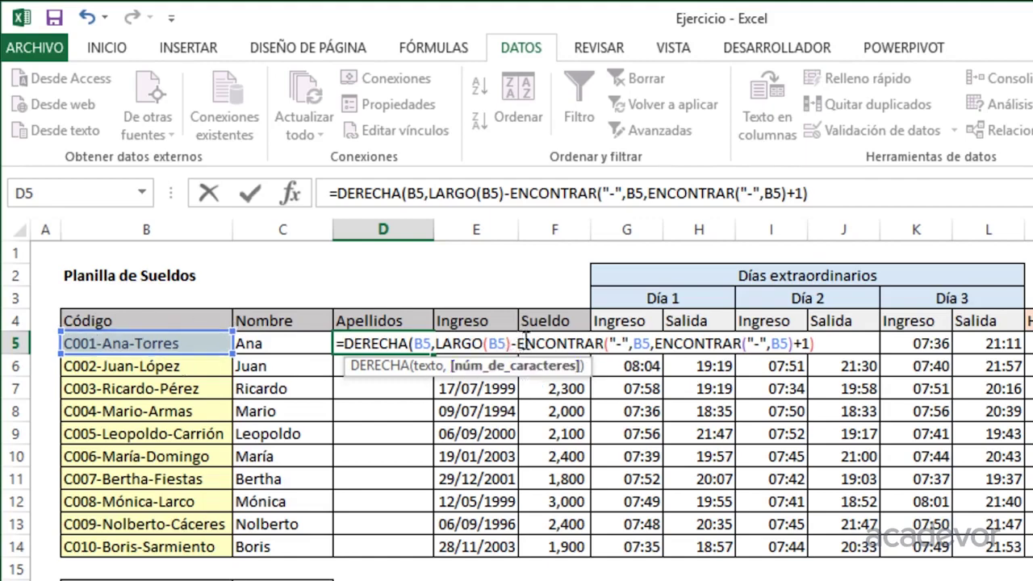
Enter the D5 formula, accepting the closing parenthesis correction, and fill it down the Apellidos column to D14
{"action": "key", "text": "Return"}
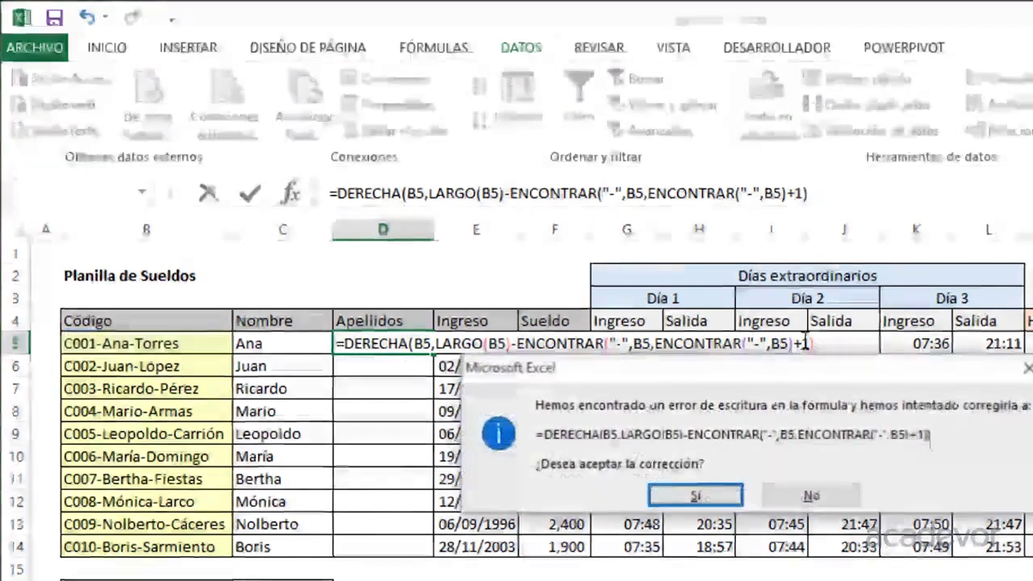
{"action": "key", "text": "Return"}
{"action": "left_click", "coordinate": [406, 339]}
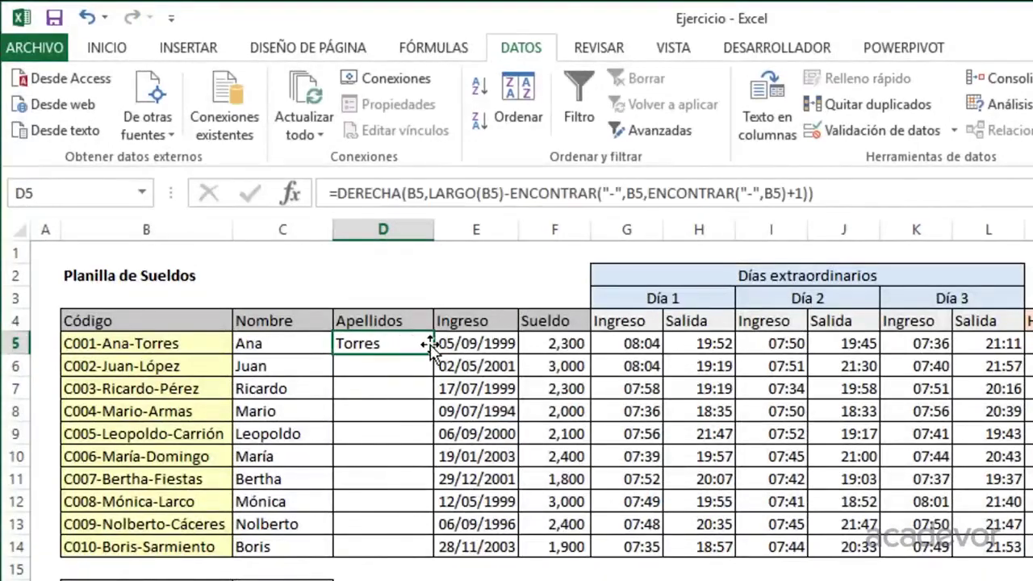
{"action": "double_click", "coordinate": [434, 353]}
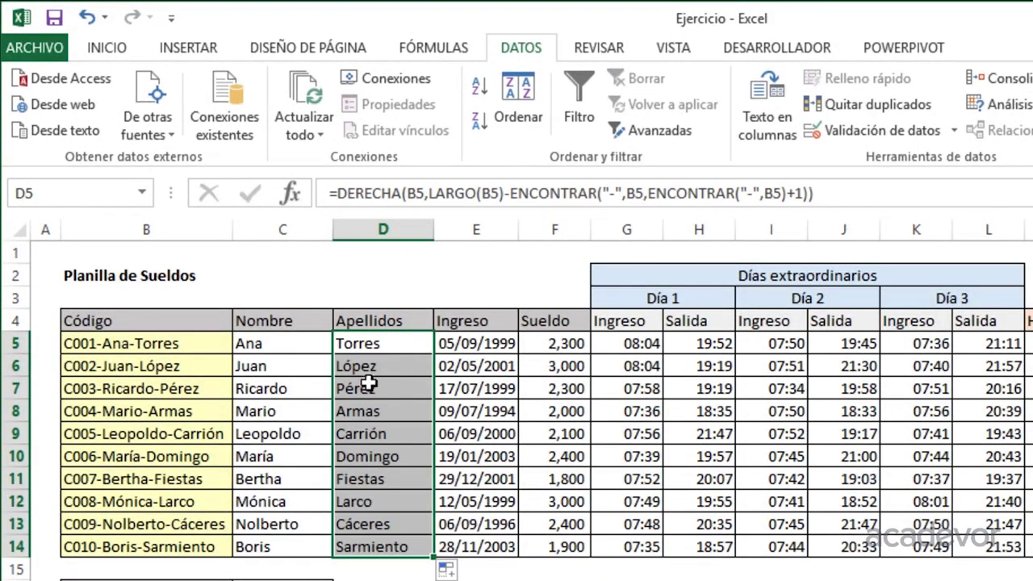
Review the DERECHA, LARGO and ENCONTRAR arguments of the D5 formula without changing it
{"action": "left_click", "coordinate": [388, 346]}
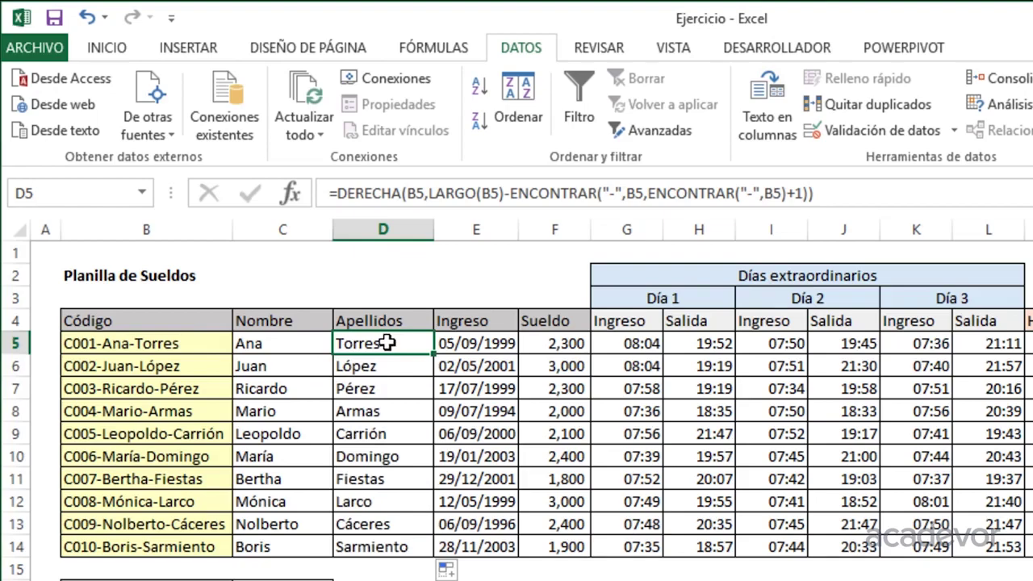
{"action": "double_click", "coordinate": [388, 343]}
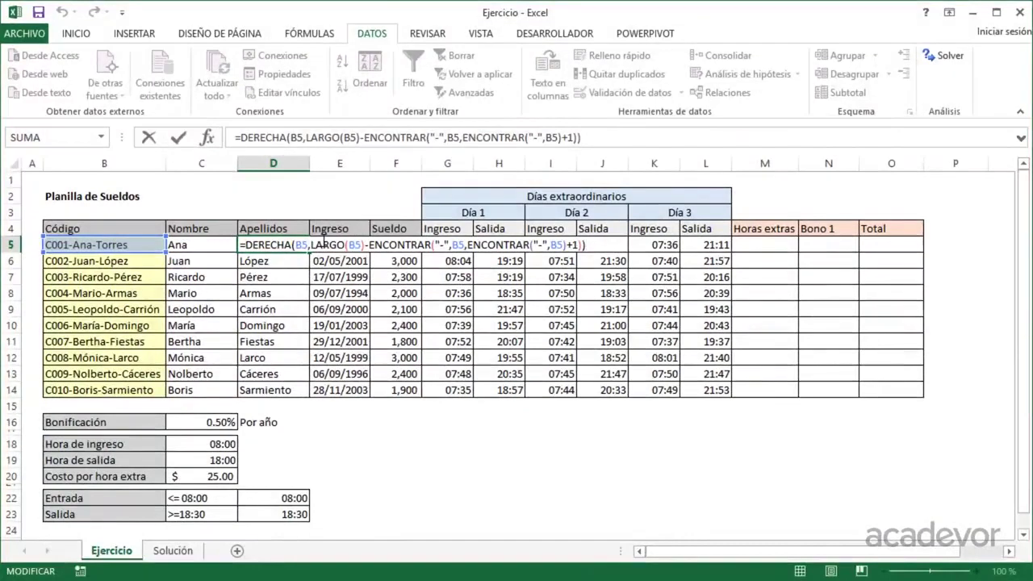
{"action": "key", "text": "ctrl+Return"}
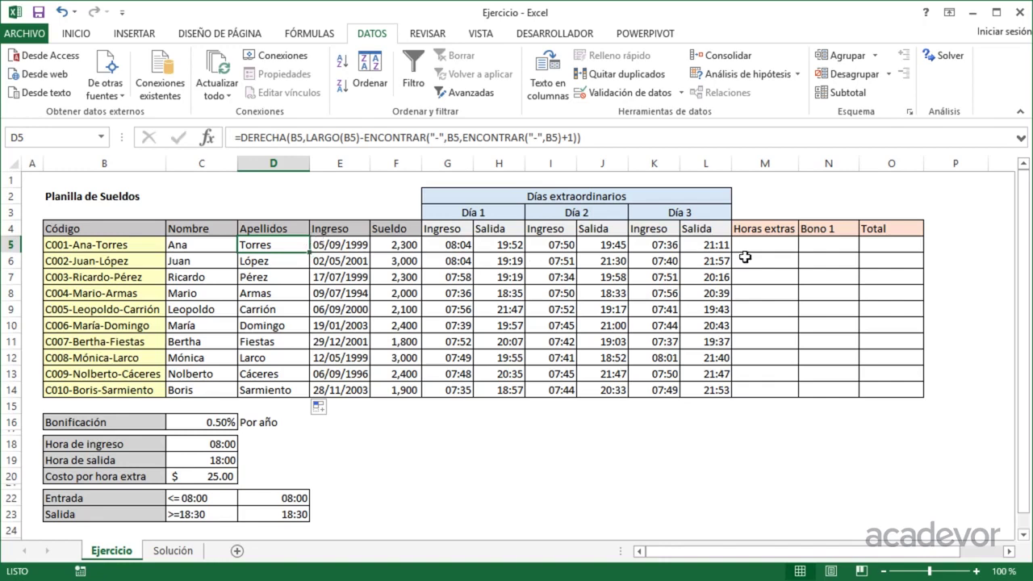
Select the empty Horas extras cells M5:M14
{"action": "left_click_drag", "start_coordinate": [762, 239], "coordinate": [764, 390]}
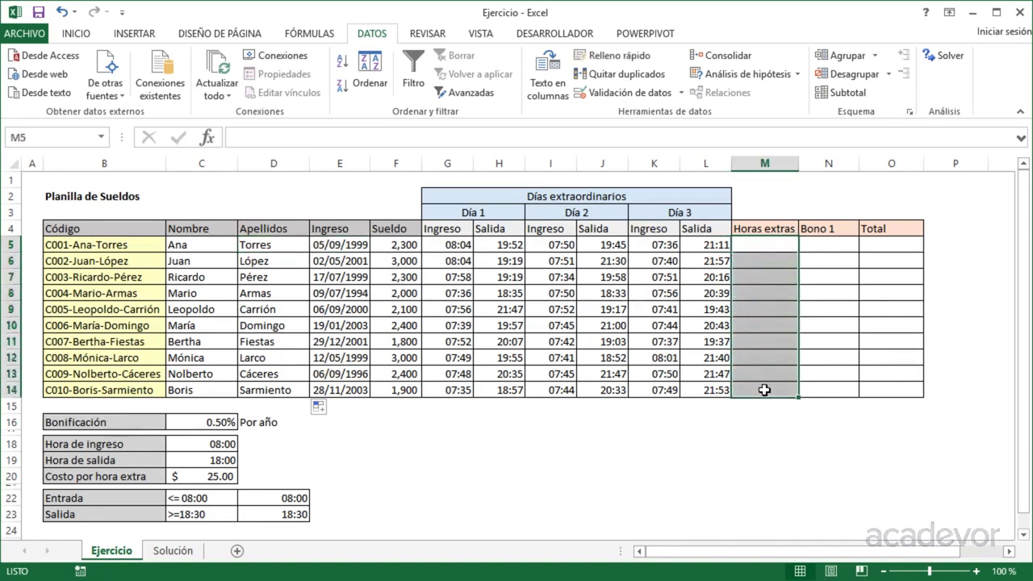